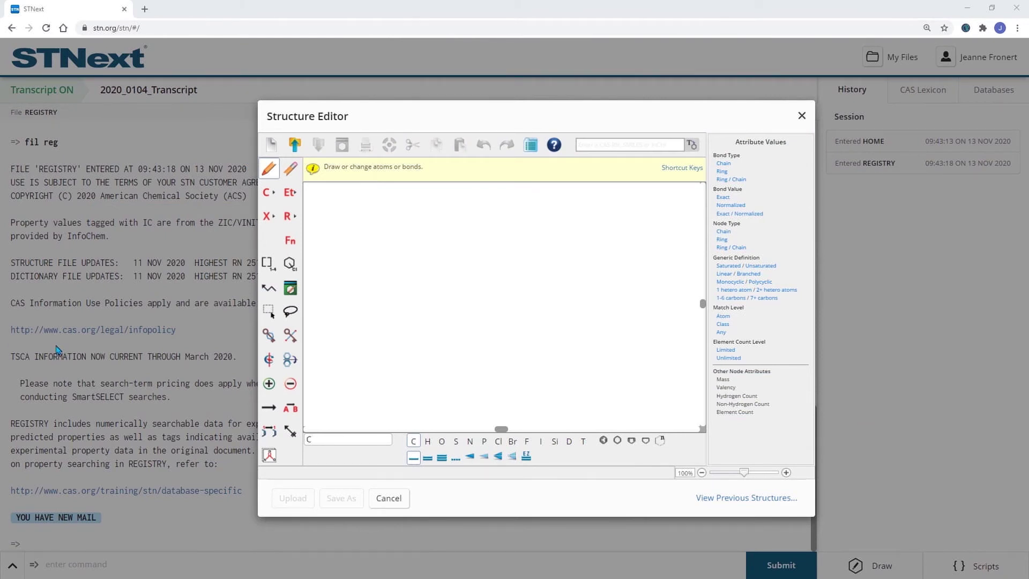
# Load methotrexate by CAS RN 59-05-2 onto the canvas and deselect it
pyautogui.click(609, 146)
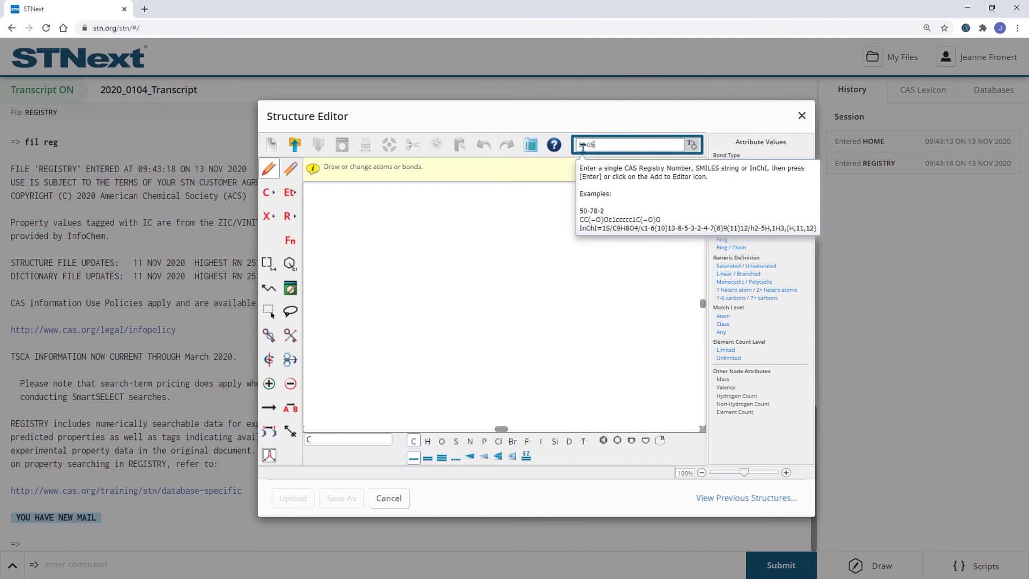
pyautogui.press('Return')
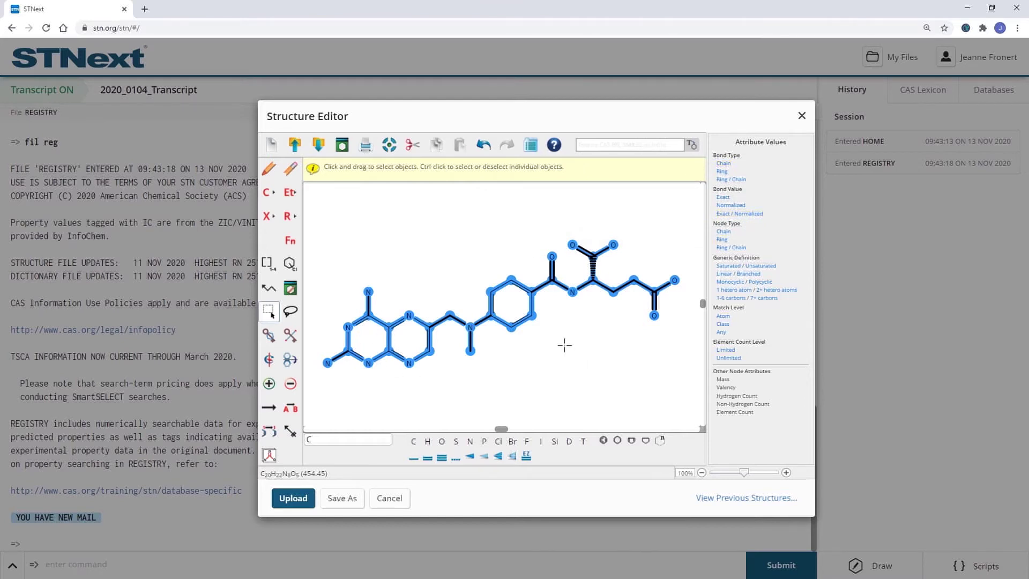
pyautogui.click(563, 343)
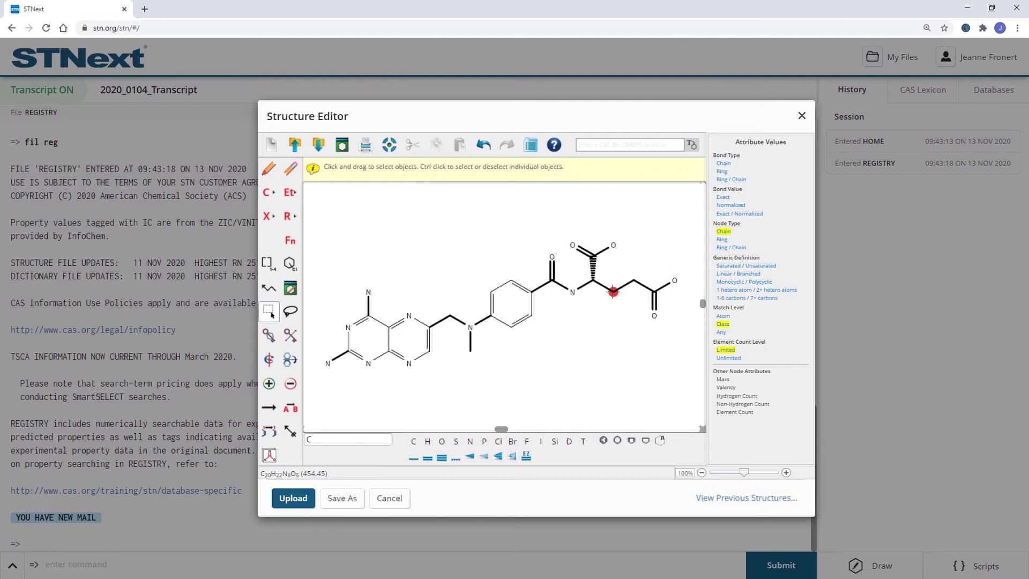
# Erase the amide N–C bond and paste a second glutamate chain copy at the lower right
pyautogui.click(290, 169)
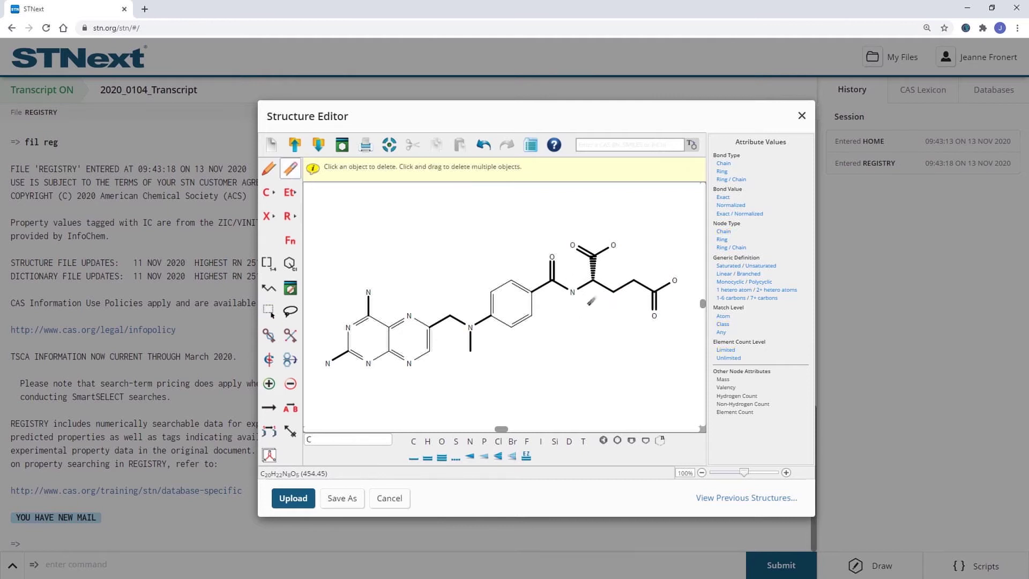
pyautogui.click(584, 284)
pyautogui.click(269, 312)
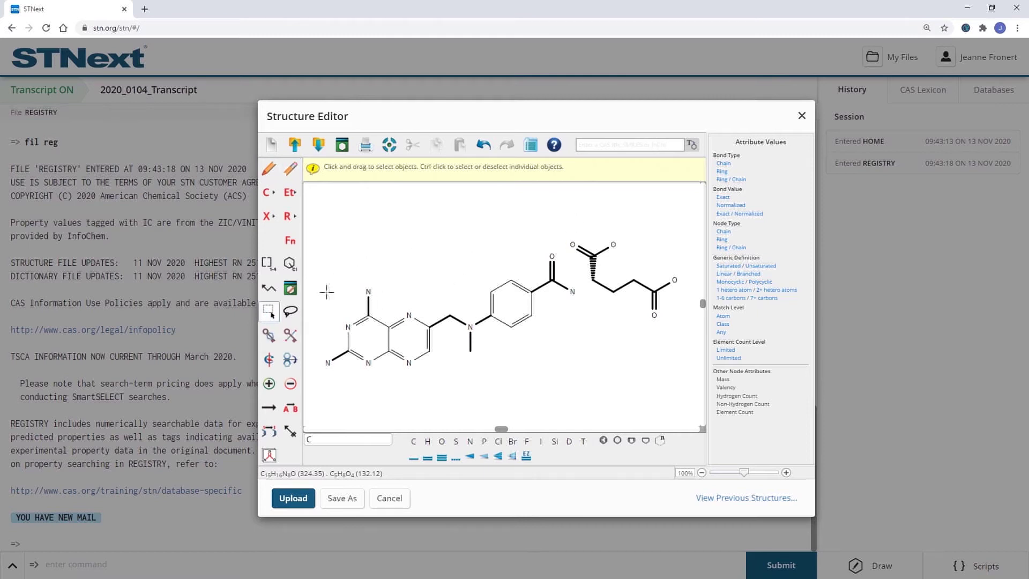
pyautogui.click(290, 312)
pyautogui.moveTo(580, 276)
pyautogui.mouseDown()
pyautogui.moveTo(567, 224)
pyautogui.moveTo(633, 223)
pyautogui.moveTo(681, 254)
pyautogui.moveTo(688, 294)
pyautogui.moveTo(648, 322)
pyautogui.moveTo(580, 276)
pyautogui.moveTo(622, 270)
pyautogui.moveTo(630, 250)
pyautogui.mouseUp()
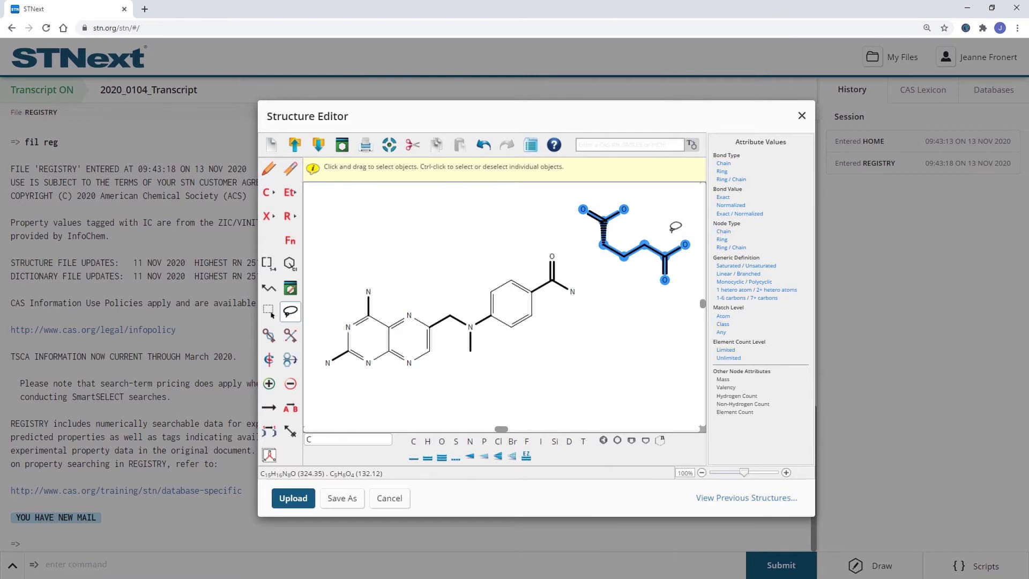
pyautogui.hotkey('ctrl', 'c')
pyautogui.hotkey('ctrl', 'v')
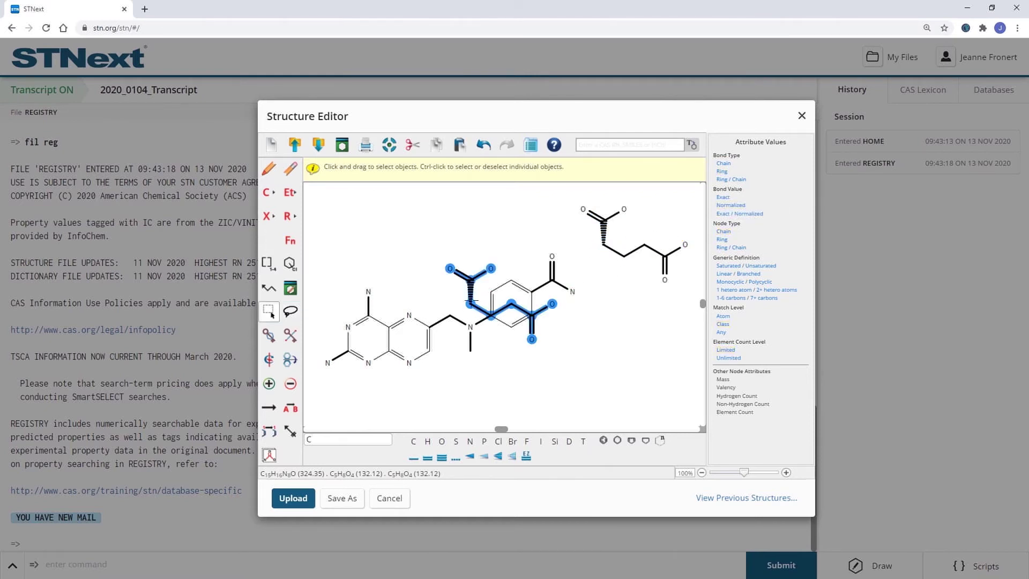
pyautogui.moveTo(471, 301); pyautogui.dragTo(602, 325)
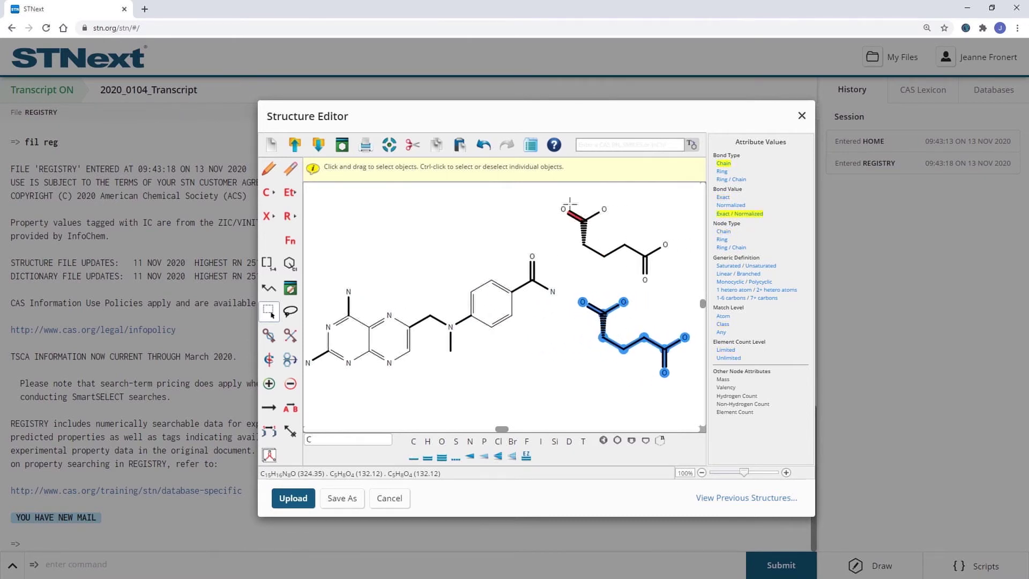
pyautogui.click(543, 247)
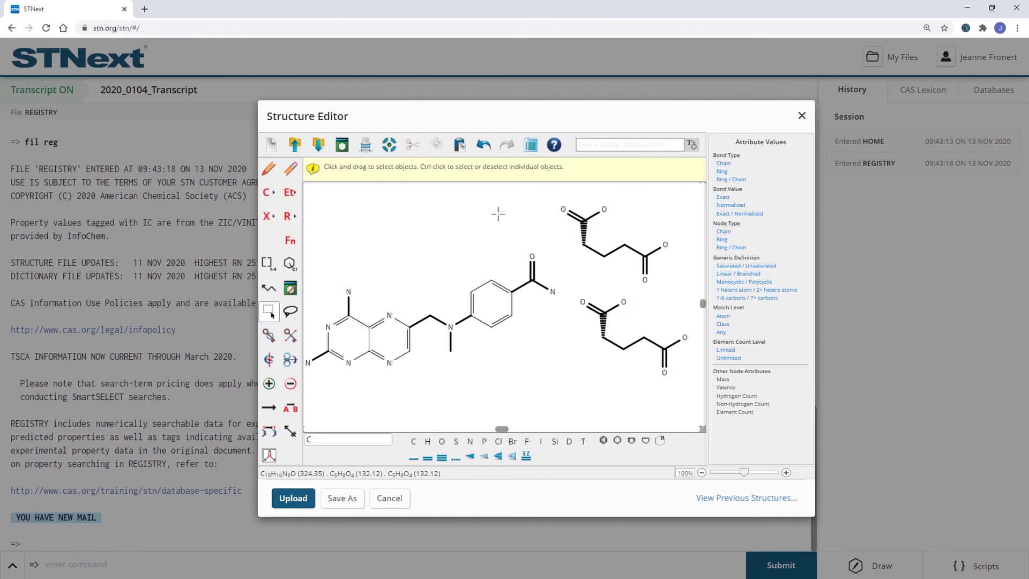
# Mark attachment points F1 and F2 on the upper and lower glutamate chains
pyautogui.click(289, 220)
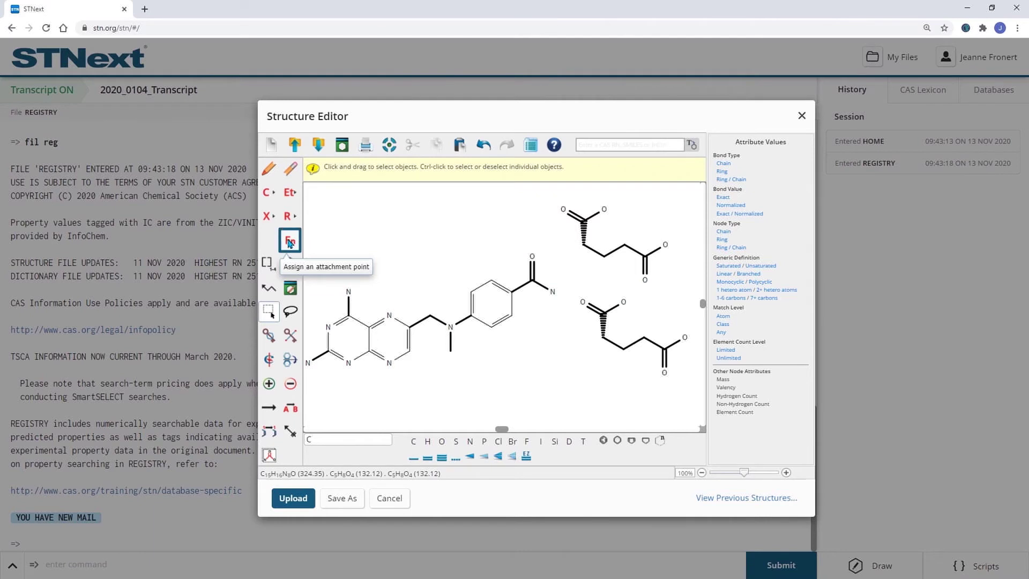
pyautogui.click(289, 242)
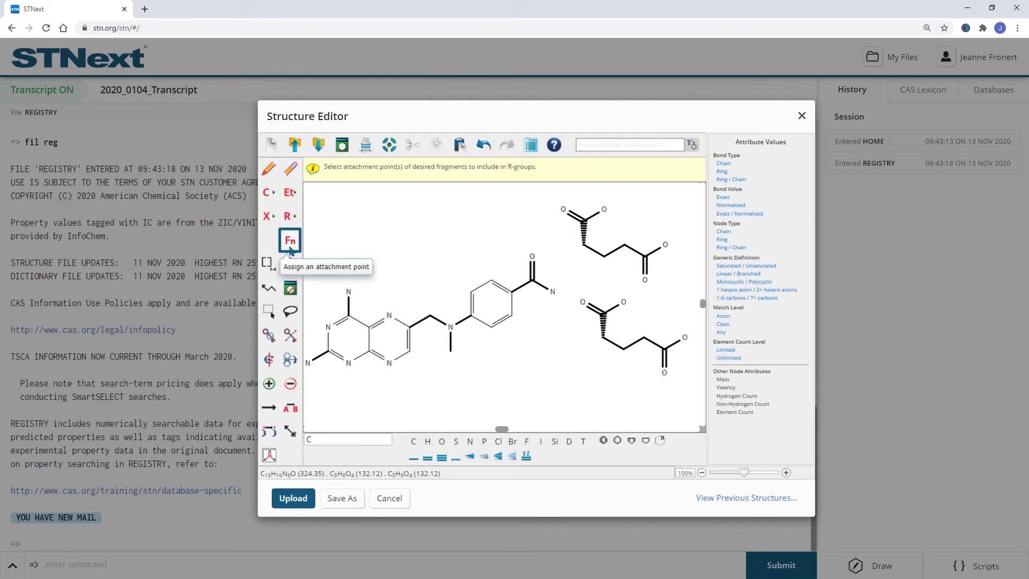
pyautogui.click(584, 245)
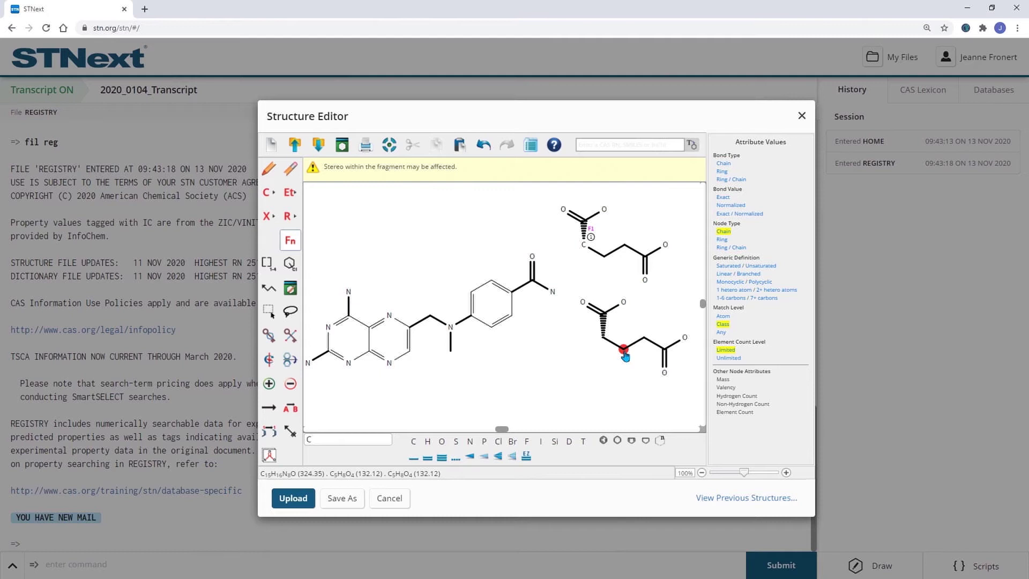
pyautogui.click(623, 351)
# Reset both chains' stereo bonds to plain single bonds
pyautogui.click(413, 456)
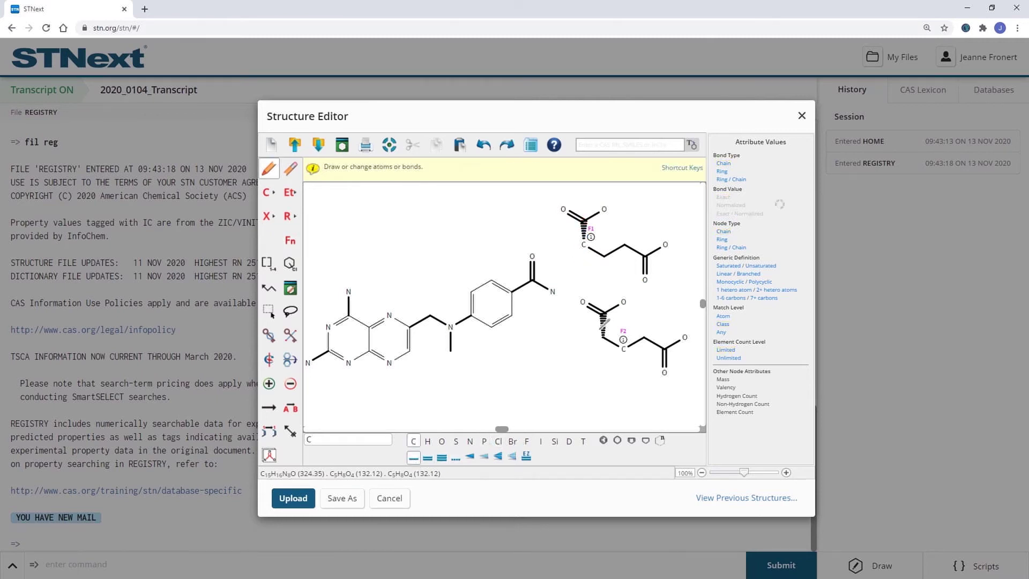
pyautogui.click(603, 324)
pyautogui.click(585, 227)
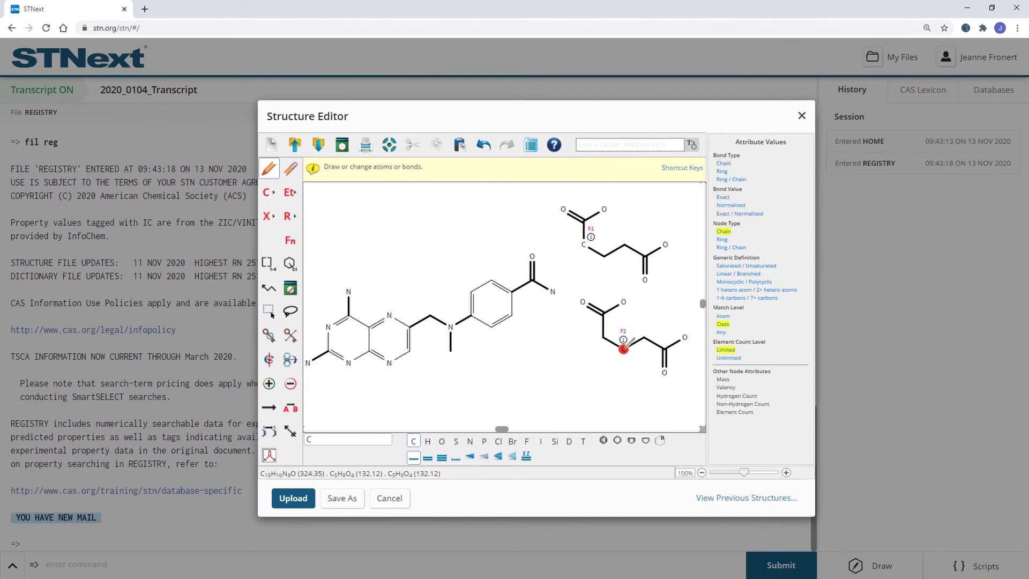
pyautogui.click(292, 215)
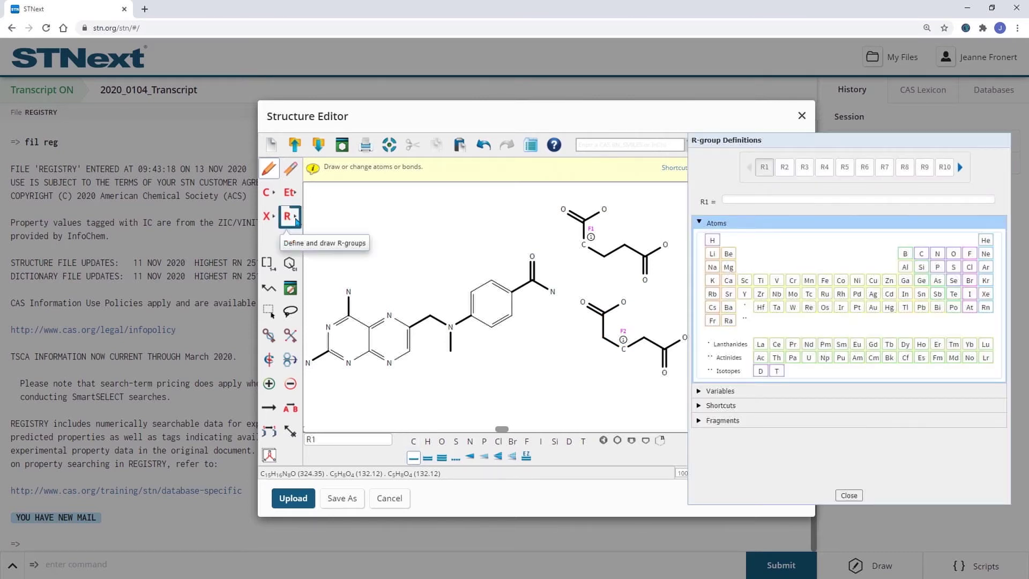
# Define R-group R1 as fragments F1 and F2
pyautogui.click(764, 168)
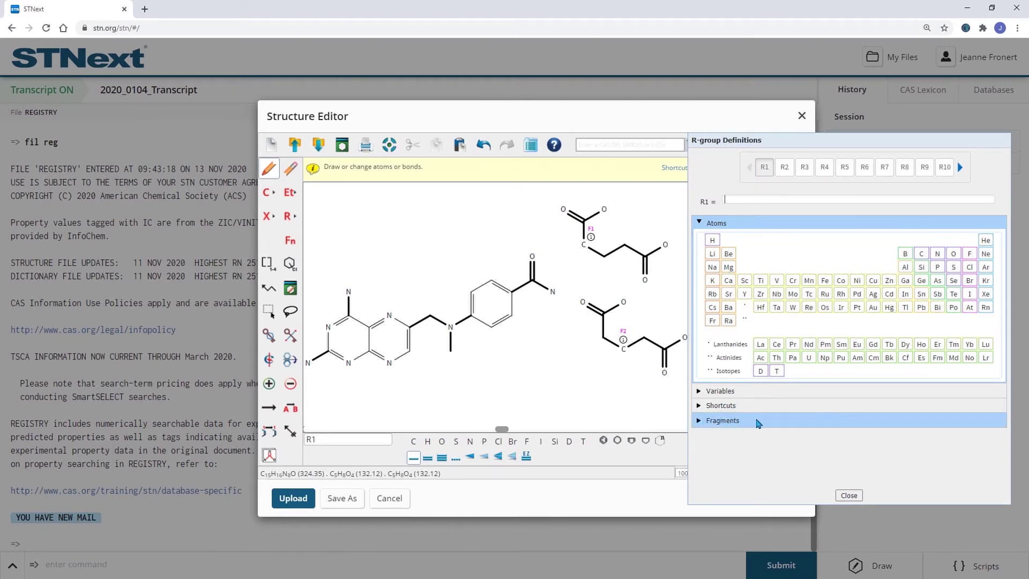
pyautogui.click(724, 423)
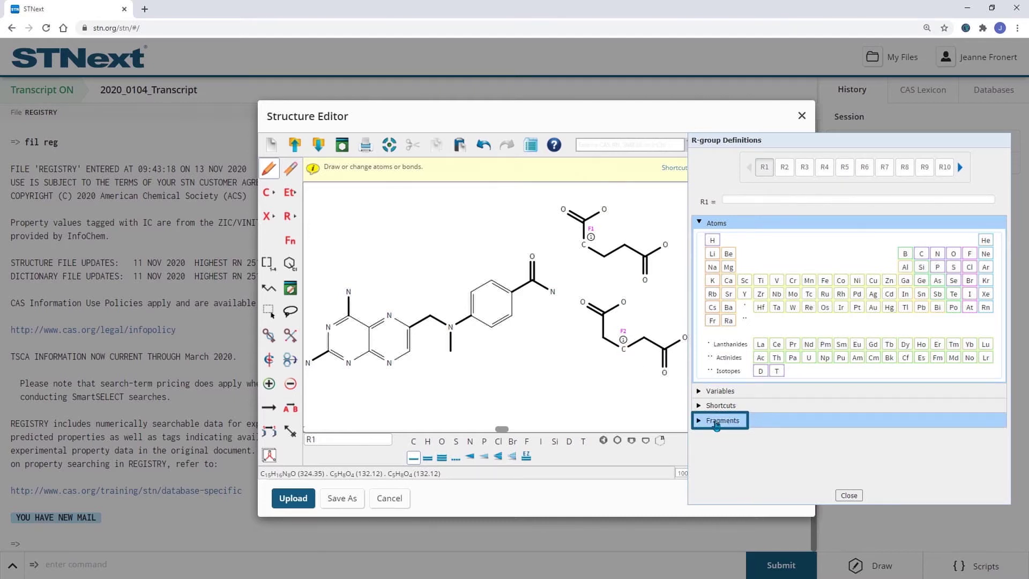
pyautogui.click(716, 423)
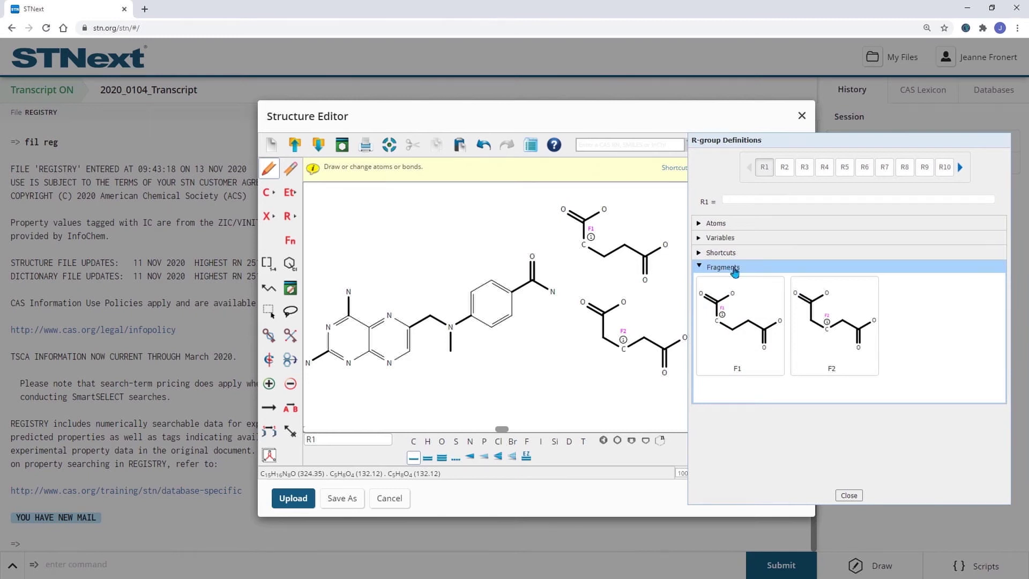
pyautogui.click(736, 313)
pyautogui.click(827, 318)
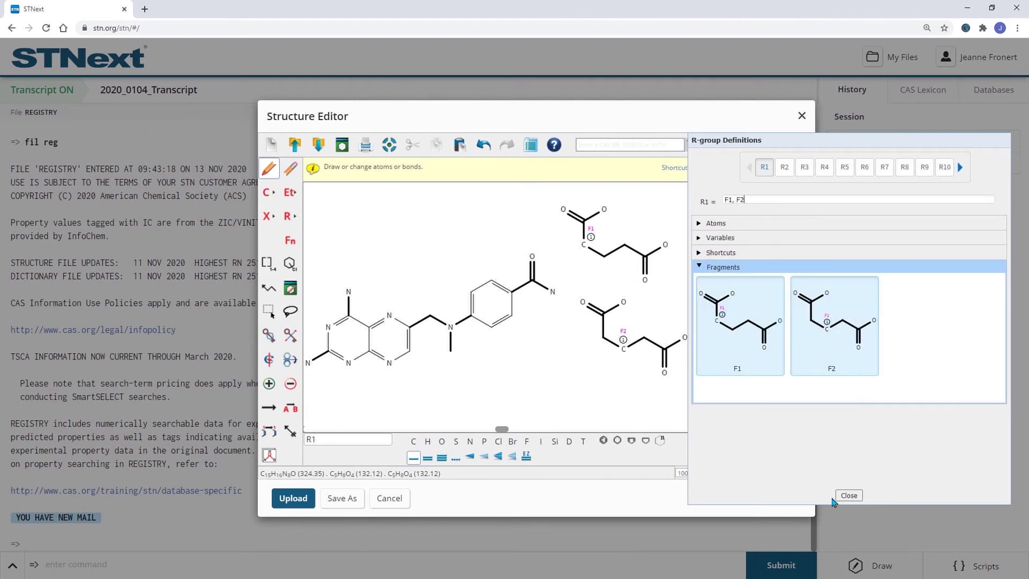
pyautogui.click(849, 495)
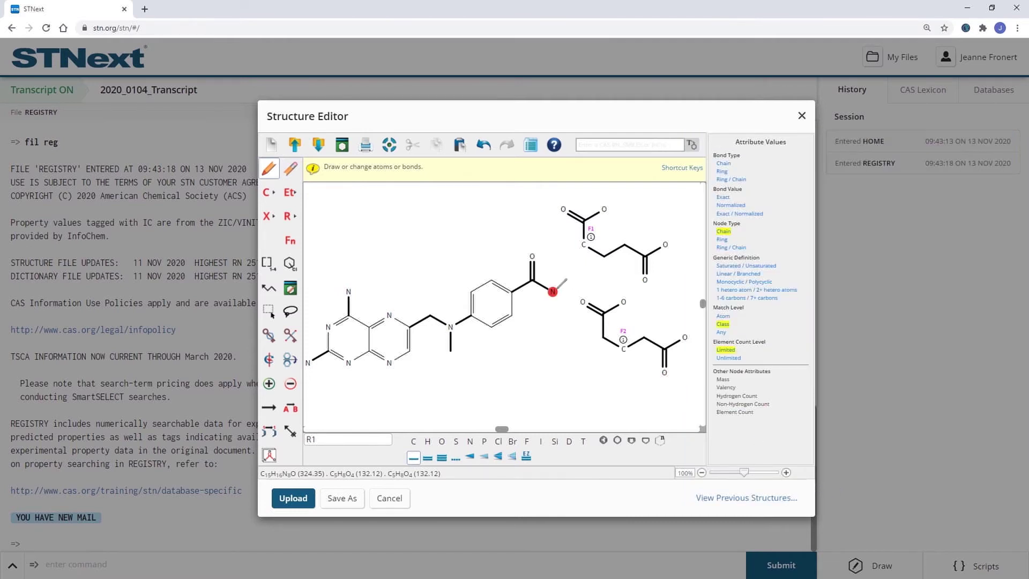
# Attach R1 to the core's amide nitrogen
pyautogui.click(552, 292)
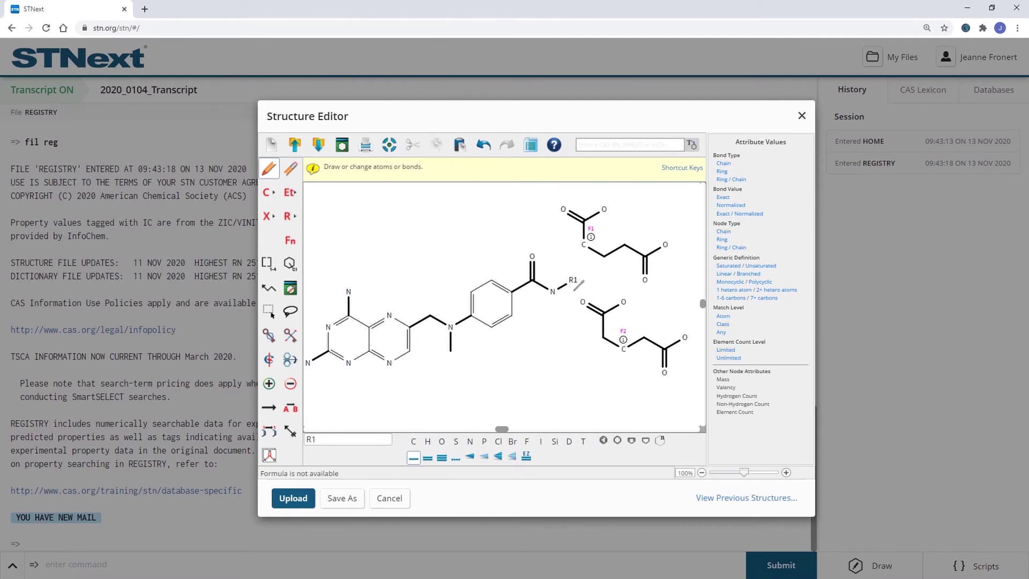
pyautogui.moveTo(578, 277)
pyautogui.click(290, 263)
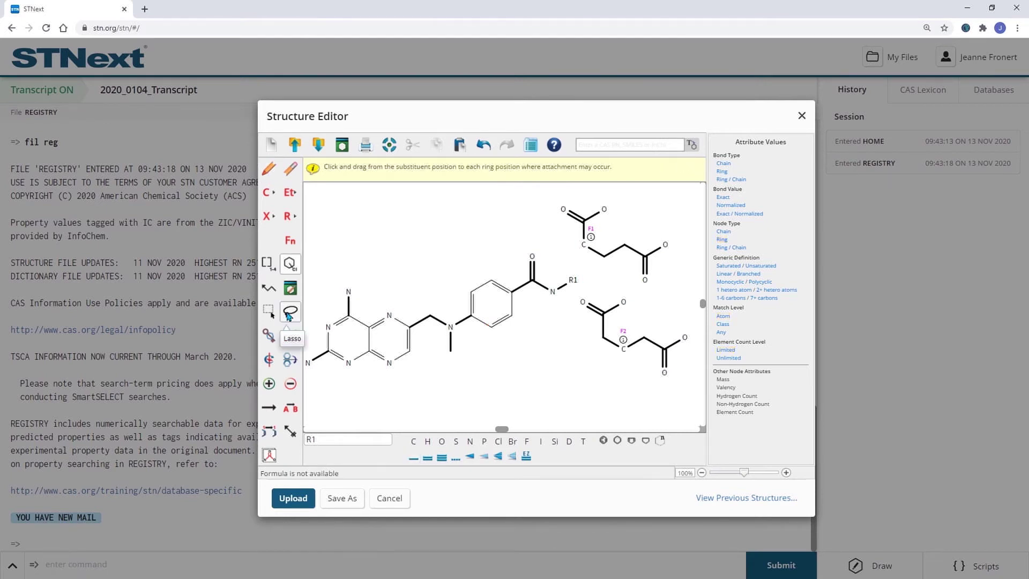
# Lasso the benzene ring and set all its bonds to unspecified
pyautogui.click(290, 311)
pyautogui.moveTo(470, 292)
pyautogui.mouseDown()
pyautogui.moveTo(462, 296)
pyautogui.moveTo(492, 269)
pyautogui.moveTo(521, 288)
pyautogui.moveTo(519, 319)
pyautogui.moveTo(485, 326)
pyautogui.moveTo(462, 300)
pyautogui.moveTo(466, 284)
pyautogui.mouseUp()
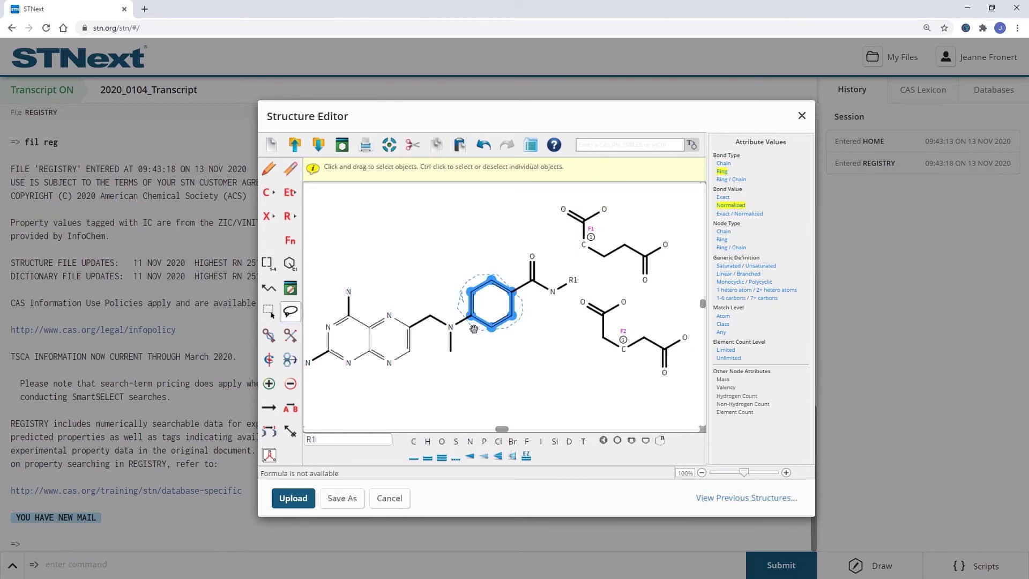
pyautogui.click(456, 458)
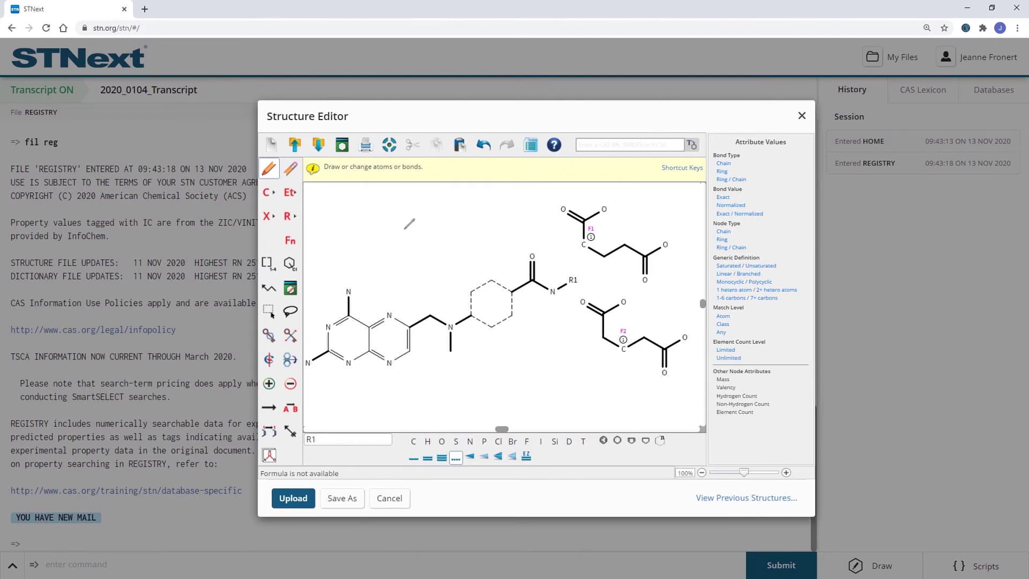
pyautogui.click(404, 228)
# Build a small N–C=O chain with a double bond, oxygen and nitrogen ends
pyautogui.click(423, 216)
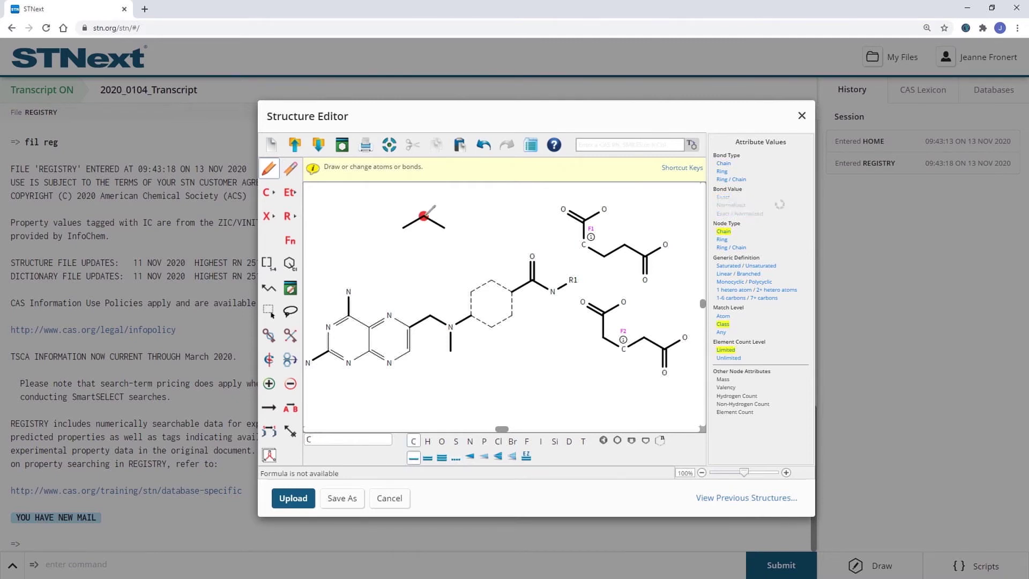
pyautogui.click(434, 222)
pyautogui.press('o')
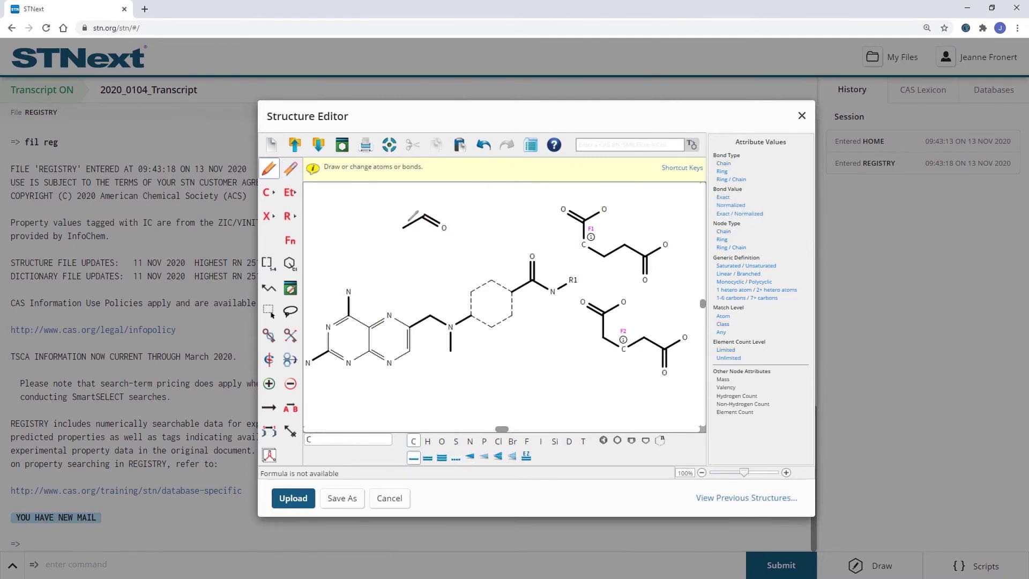
pyautogui.press('n')
# Copy the N–C=O chain beside the original and change the copy's nitrogen to oxygen
pyautogui.click(269, 311)
pyautogui.moveTo(387, 198); pyautogui.dragTo(452, 244)
pyautogui.hotkey('ctrl', 'c')
pyautogui.hotkey('ctrl', 'v')
pyautogui.moveTo(498, 296); pyautogui.dragTo(491, 218)
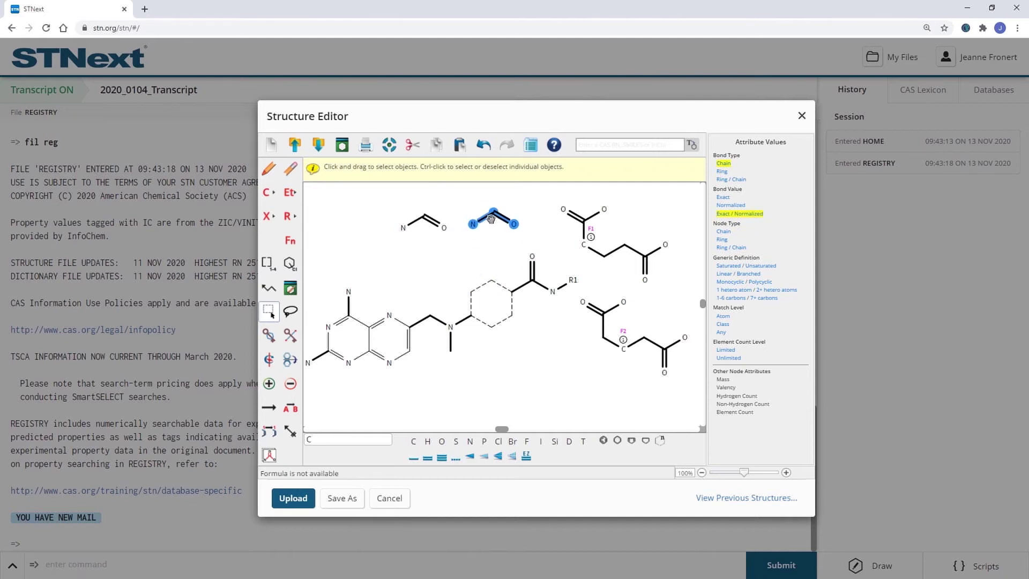
pyautogui.click(269, 169)
pyautogui.press('o')
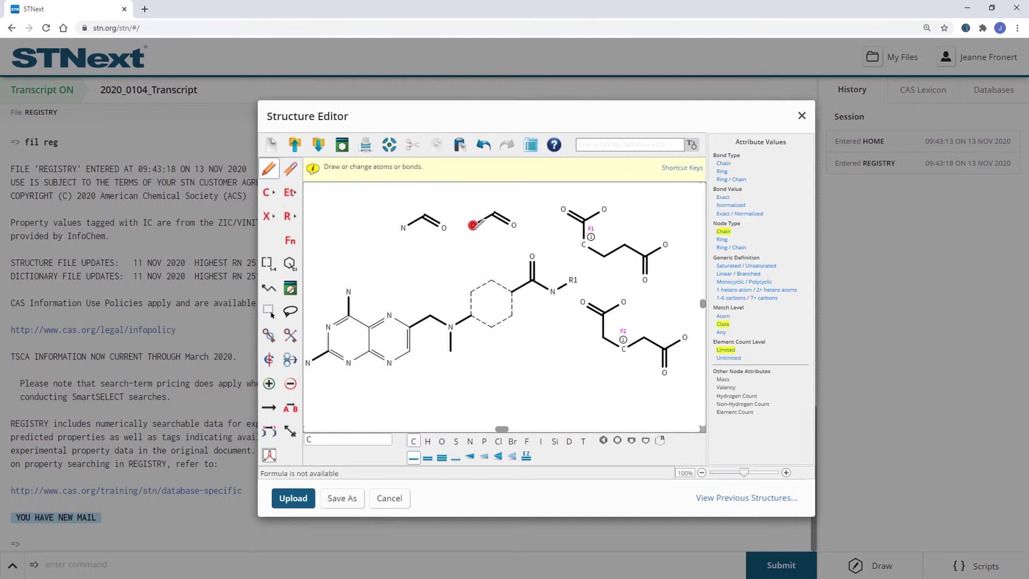
# Define the two small chains as fragments F3 and F4 with N and O attachment atoms
pyautogui.click(293, 248)
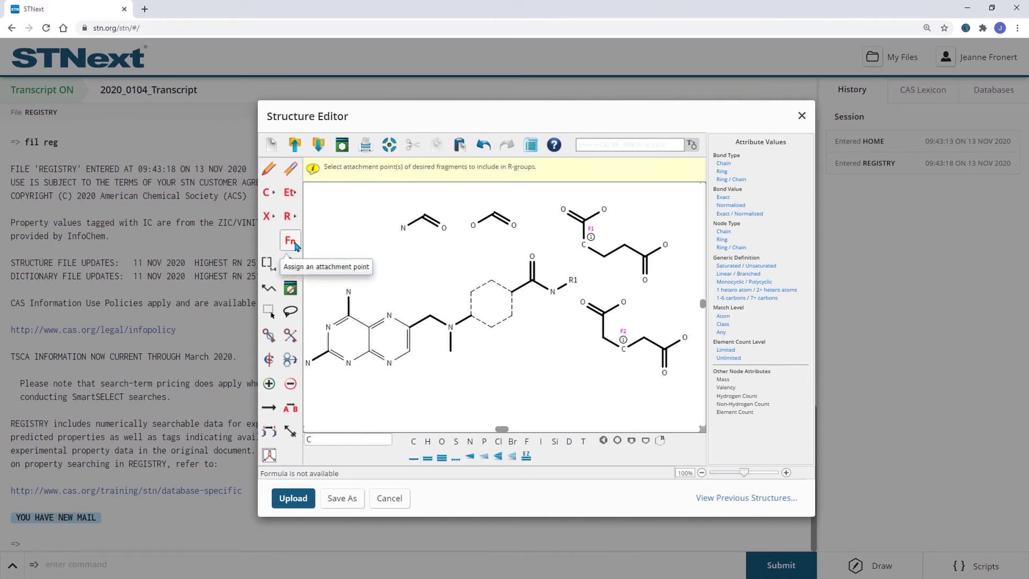
pyautogui.click(421, 220)
pyautogui.click(404, 227)
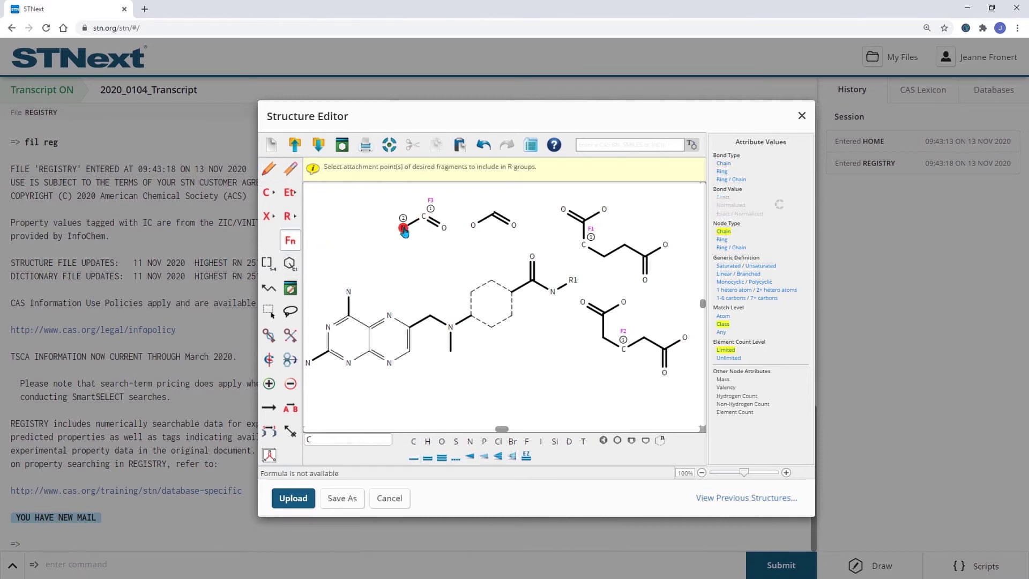
pyautogui.click(492, 216)
pyautogui.click(474, 225)
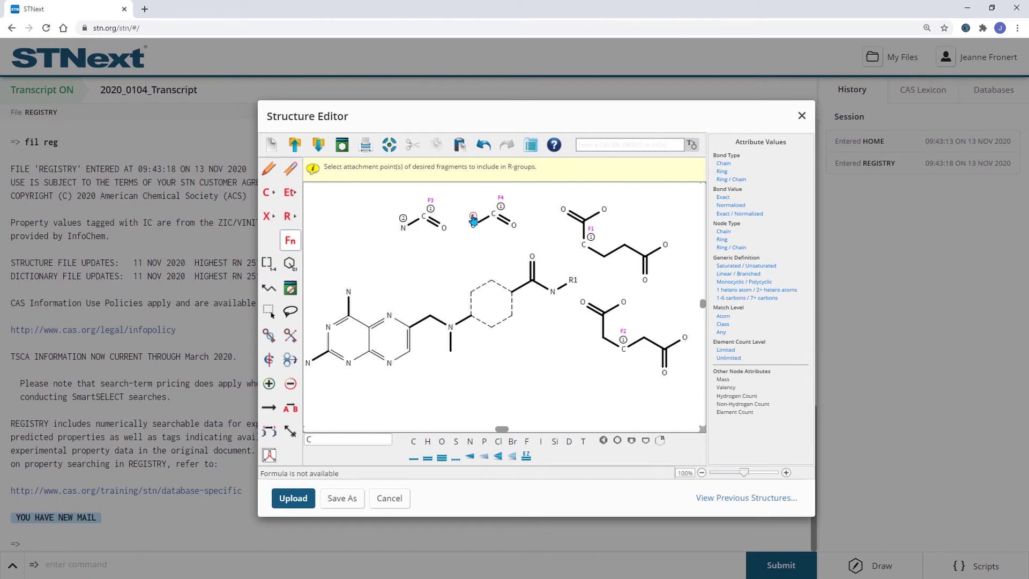
# Select fragments F3 and F4 for R-group R2 in the R-group definitions
pyautogui.click(288, 217)
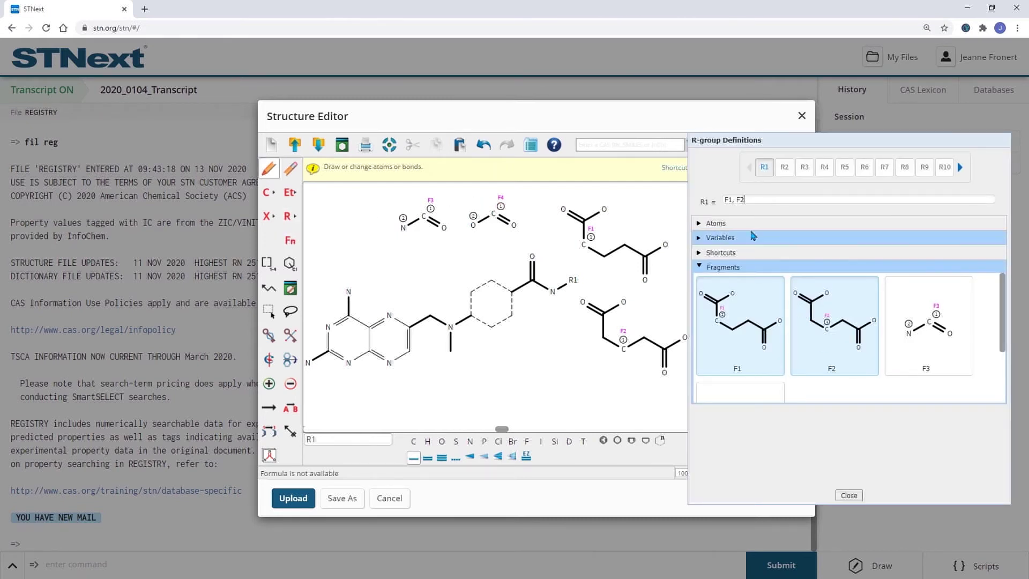
pyautogui.click(786, 167)
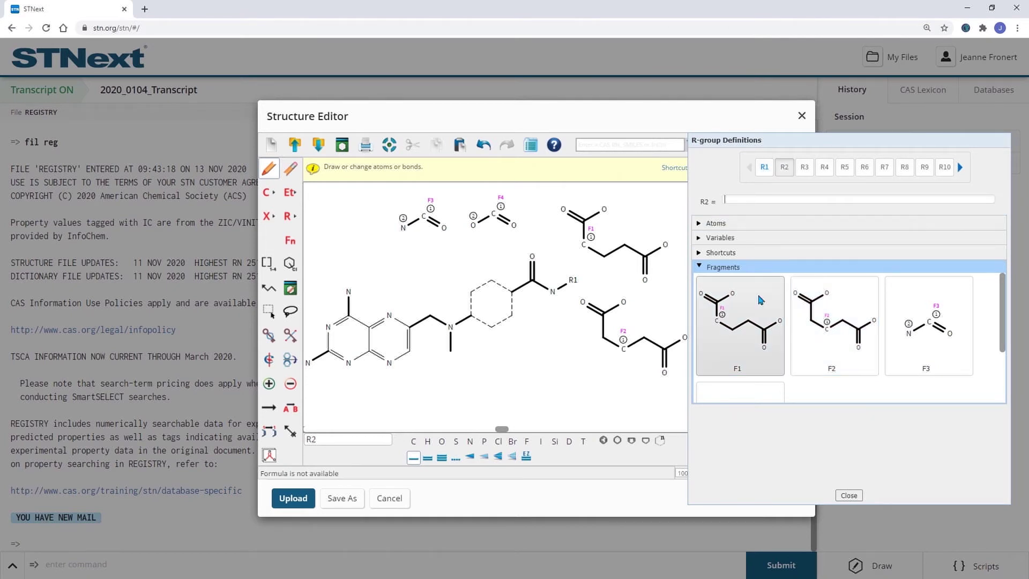
pyautogui.scroll(-1, 903, 299)
pyautogui.click(915, 298)
pyautogui.click(747, 368)
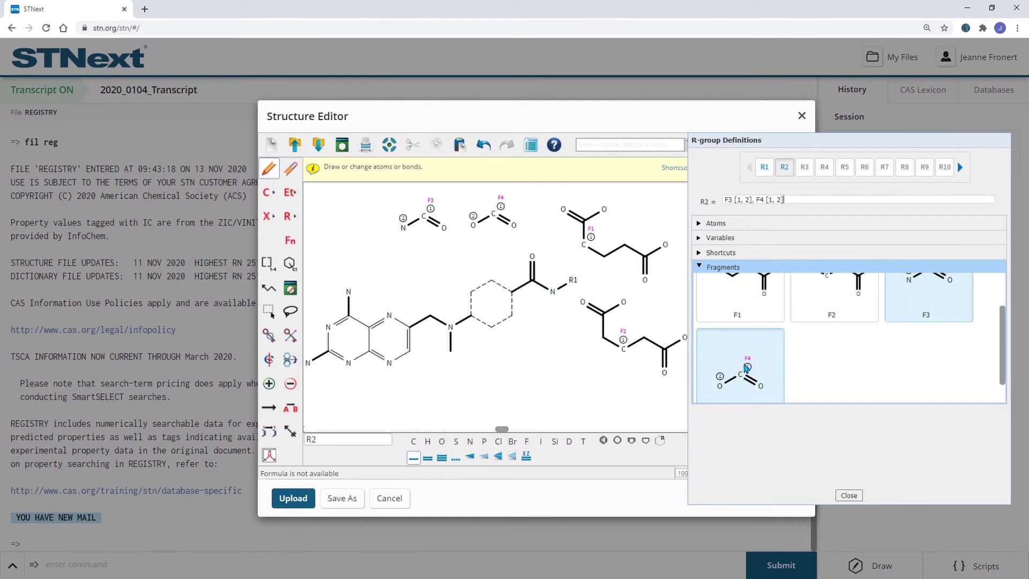
pyautogui.scroll(1, 939, 358)
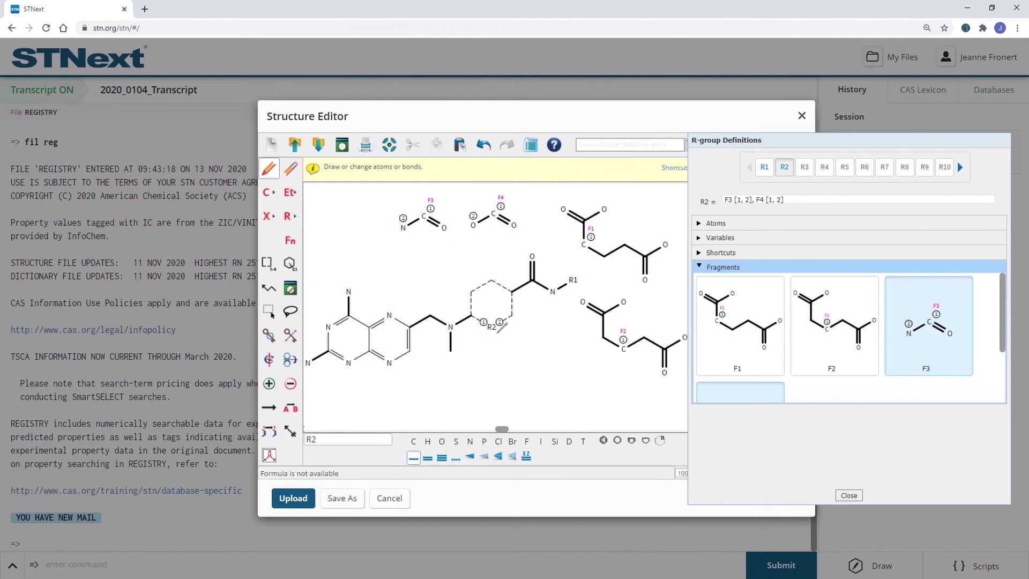
pyautogui.moveTo(491, 323)
pyautogui.click(848, 495)
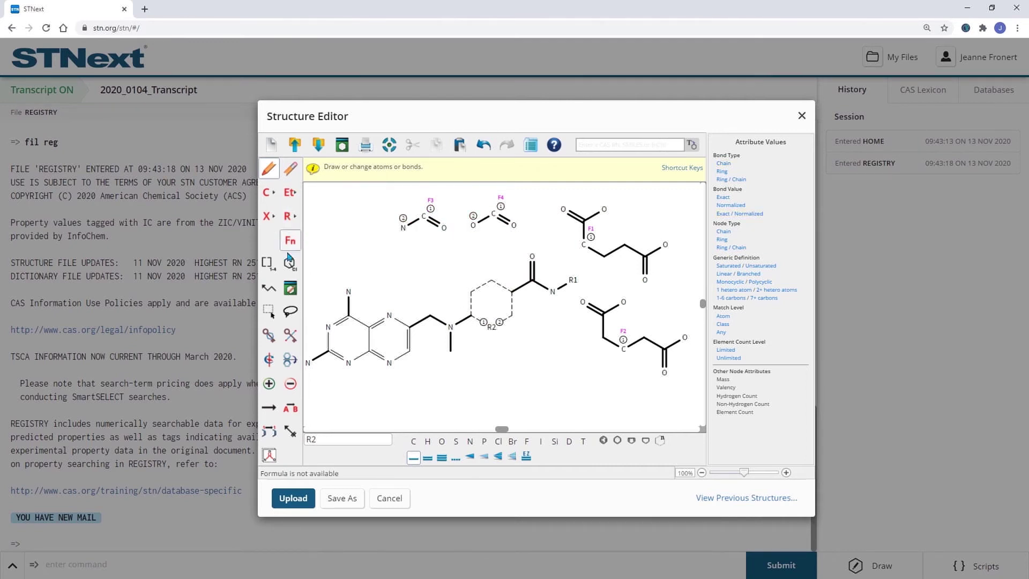
# Make the ring atom beside R2 a repeating unit with range 0 to 1
pyautogui.click(268, 264)
pyautogui.click(512, 315)
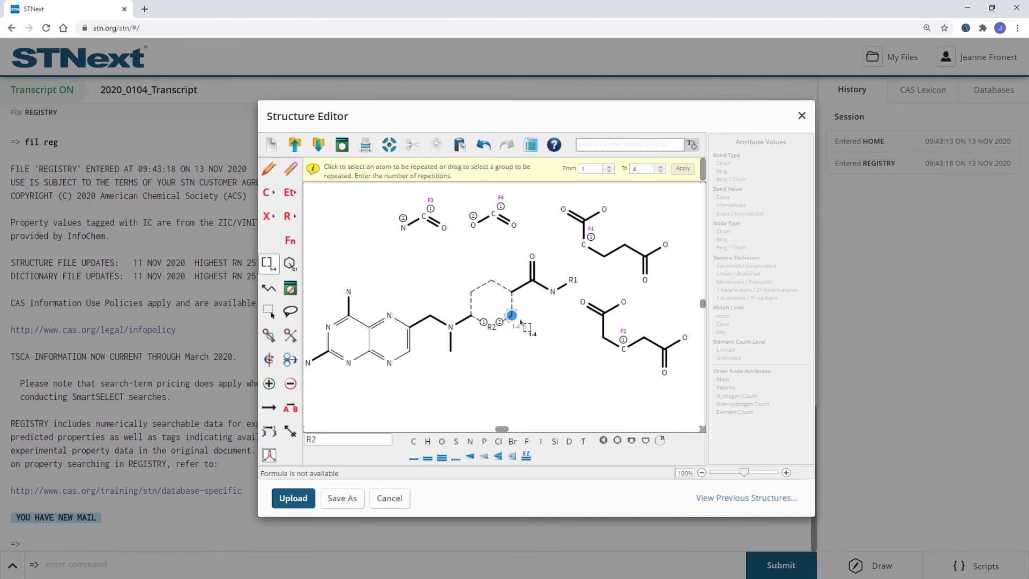
pyautogui.click(608, 171)
pyautogui.click(661, 172)
pyautogui.click(663, 172)
pyautogui.click(683, 169)
# Append C to the R2 definition so R2 can also be a plain carbon
pyautogui.click(289, 217)
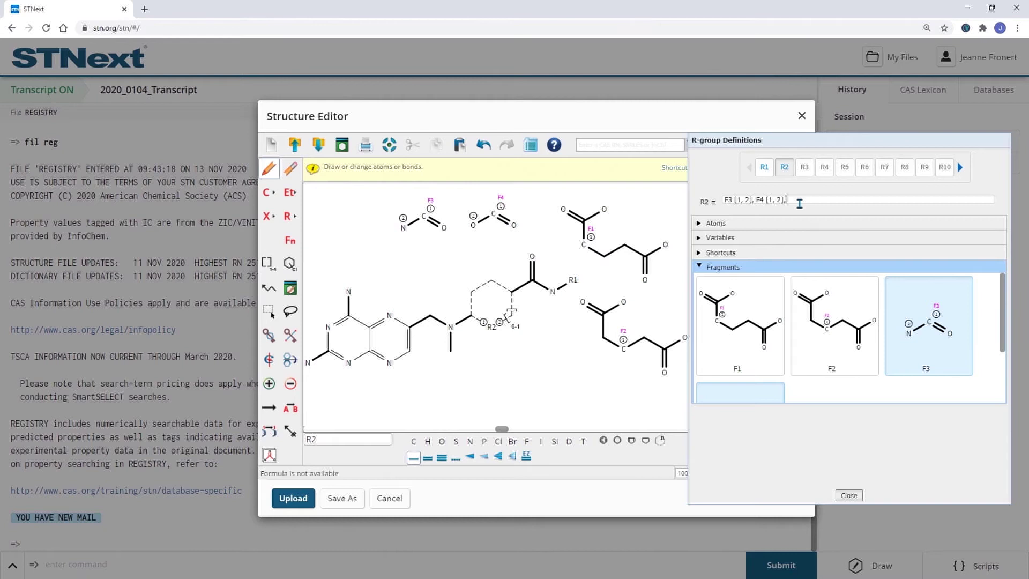
pyautogui.write('C')
pyautogui.click(849, 495)
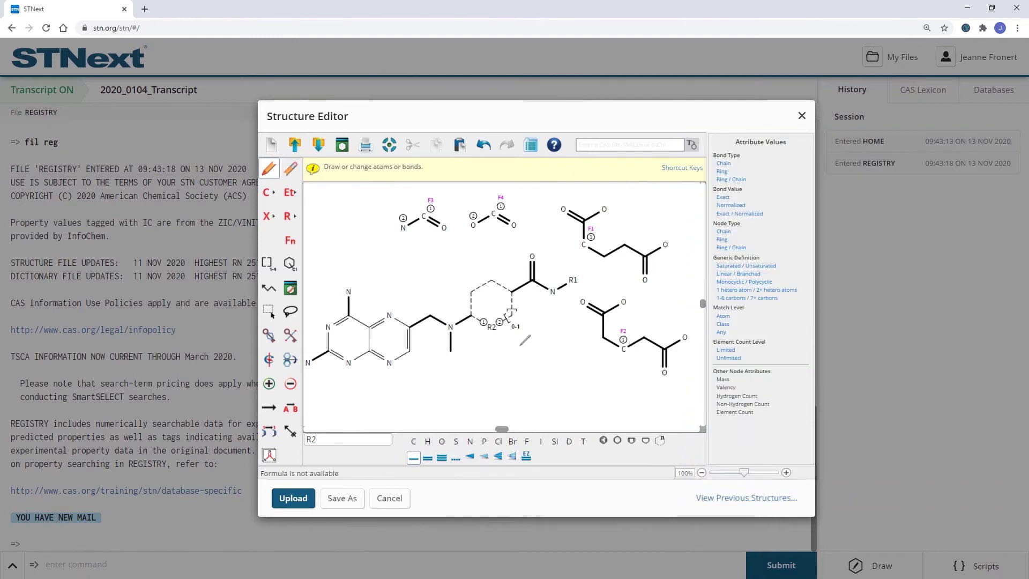
pyautogui.moveTo(511, 313)
# Erase the nitrogen–ring bond and reattach the nitrogen as a variable attachment across the ring
pyautogui.click(290, 169)
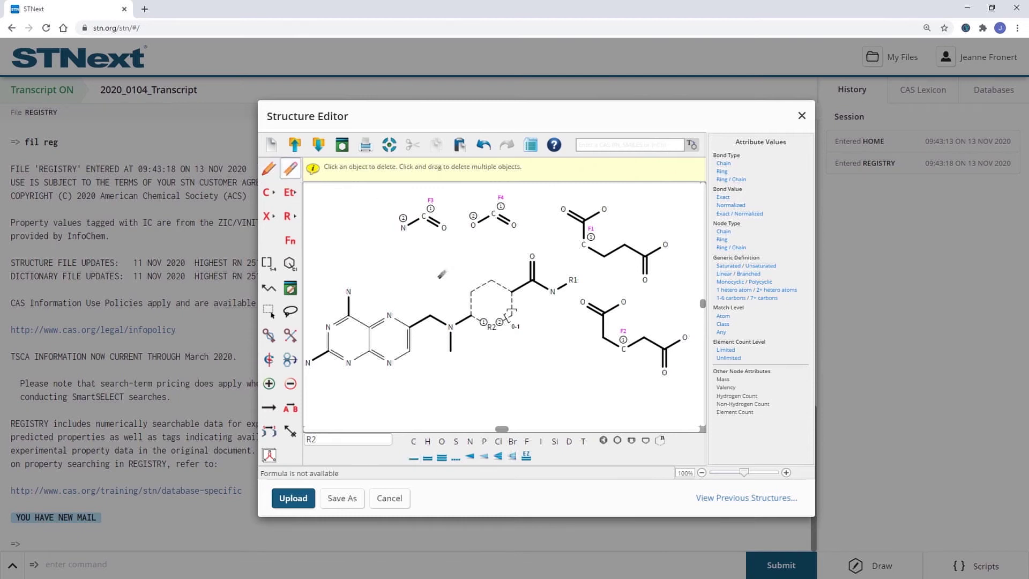
pyautogui.click(464, 321)
pyautogui.click(289, 266)
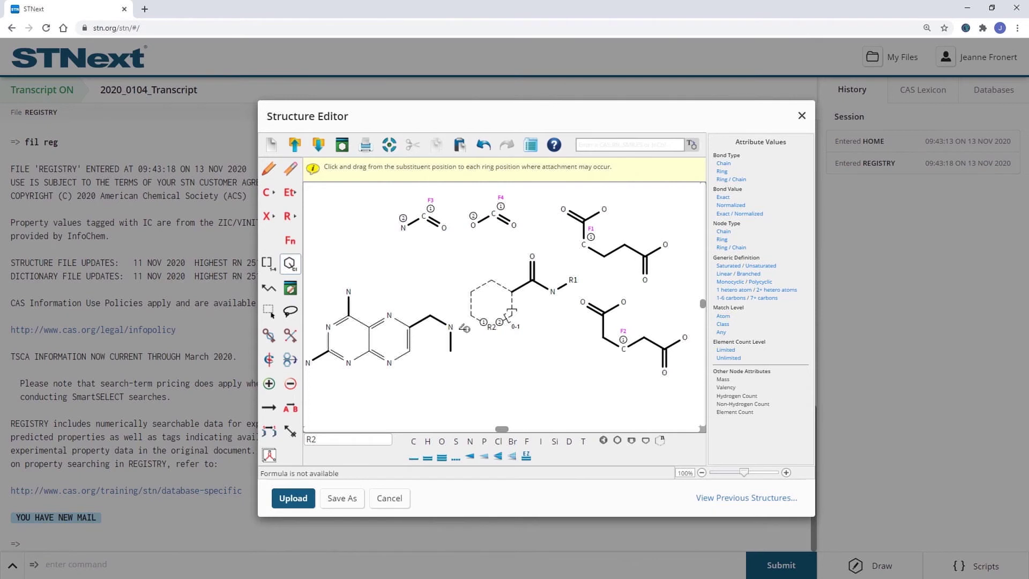
pyautogui.moveTo(464, 329); pyautogui.dragTo(497, 280)
# Replace the nitrogen's methyl carbon with an Ak (any carbon chain) node and open its Node Attributes
pyautogui.click(288, 216)
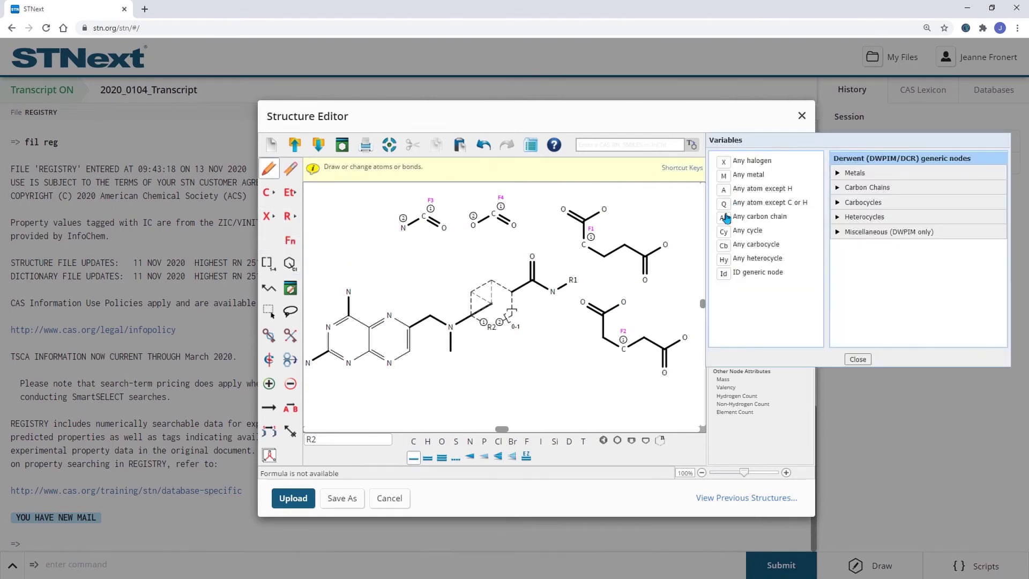
pyautogui.click(724, 217)
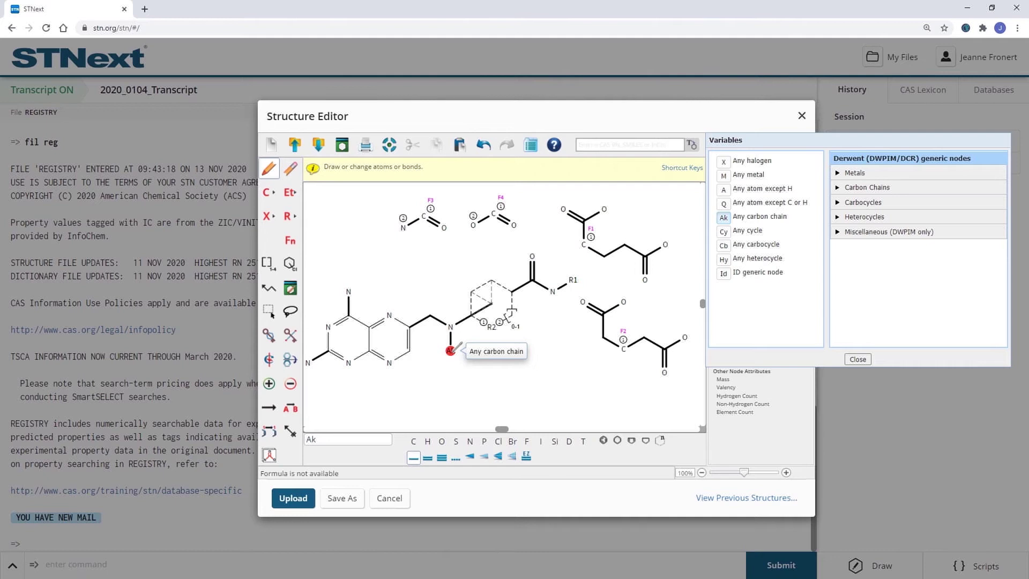
pyautogui.doubleClick(453, 349)
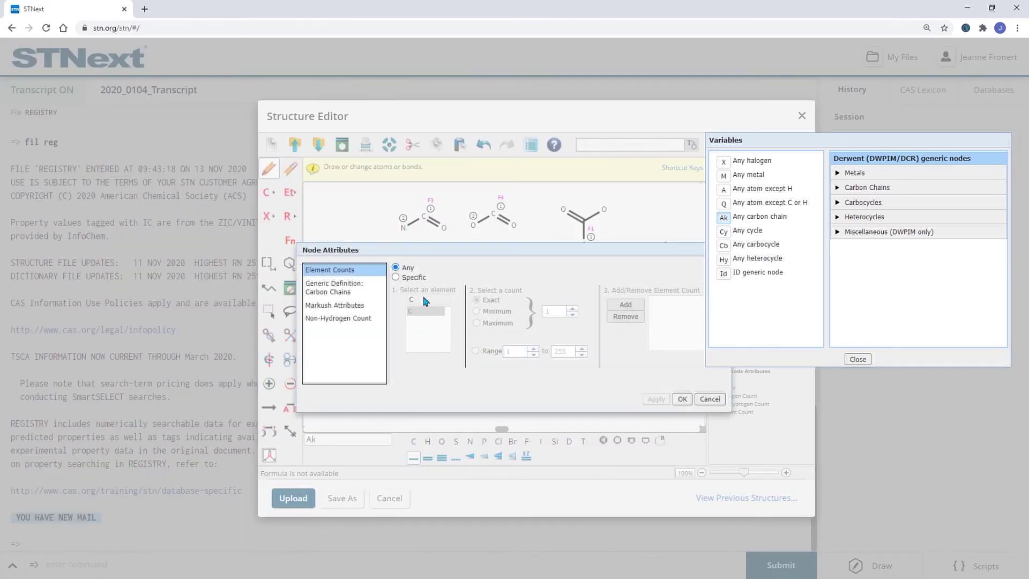
# Restrict the Ak node to a carbon count range of C 1–5 and close Node Attributes
pyautogui.click(396, 277)
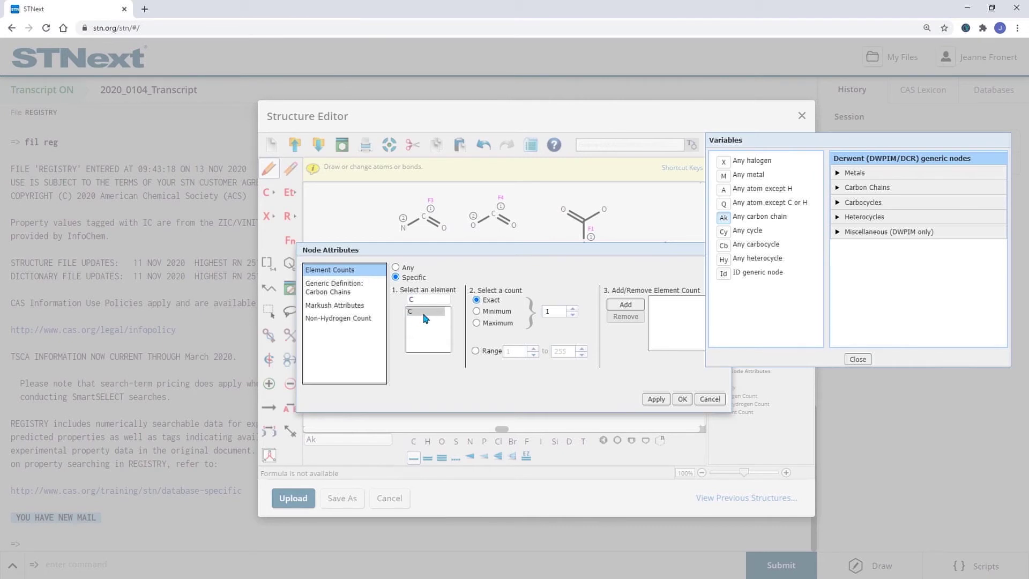
pyautogui.click(477, 351)
pyautogui.moveTo(570, 351); pyautogui.dragTo(553, 354)
pyautogui.click(625, 306)
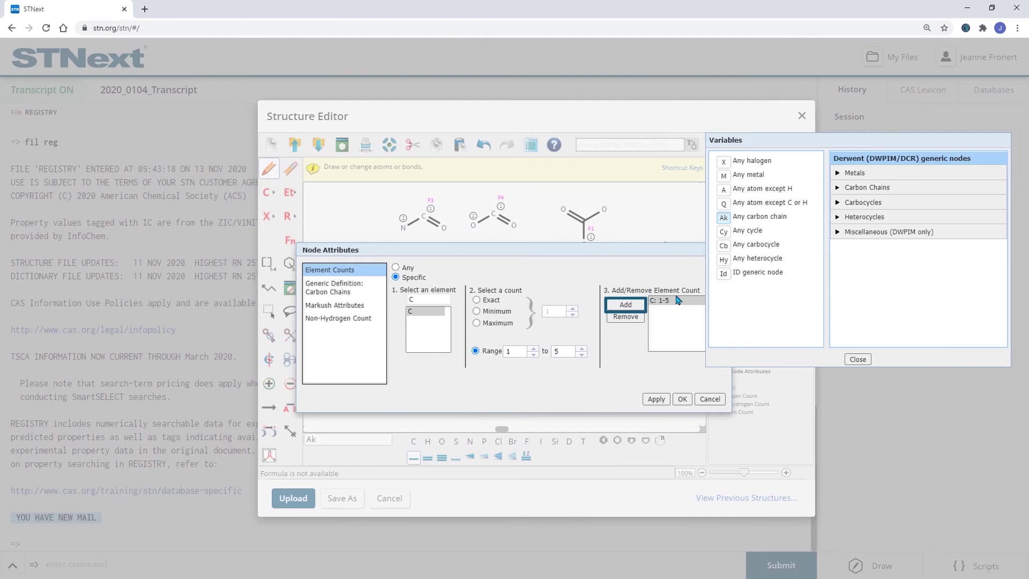
pyautogui.click(655, 299)
pyautogui.click(663, 399)
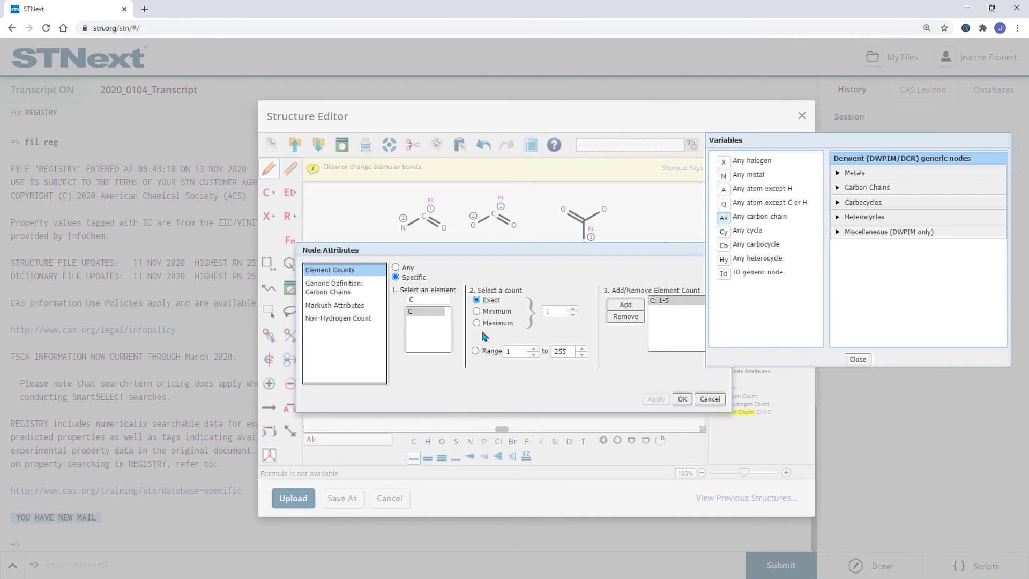
pyautogui.click(682, 398)
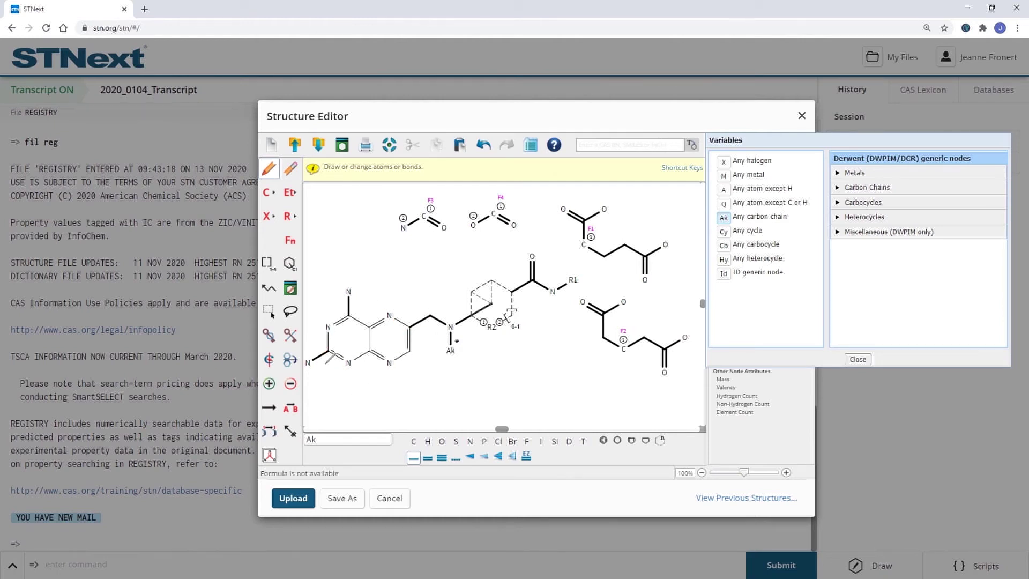
pyautogui.click(290, 168)
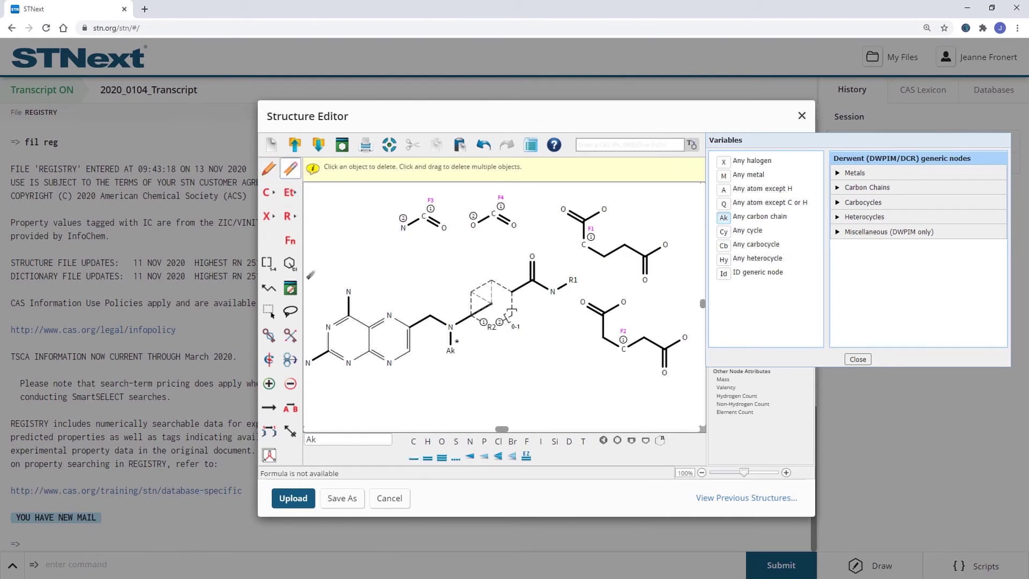
# Erase the pteridine rings and the leftover bond, then put an Hy heterocycle node at the chain end
pyautogui.moveTo(406, 394)
pyautogui.mouseDown()
pyautogui.moveTo(395, 318)
pyautogui.moveTo(310, 270)
pyautogui.mouseUp()
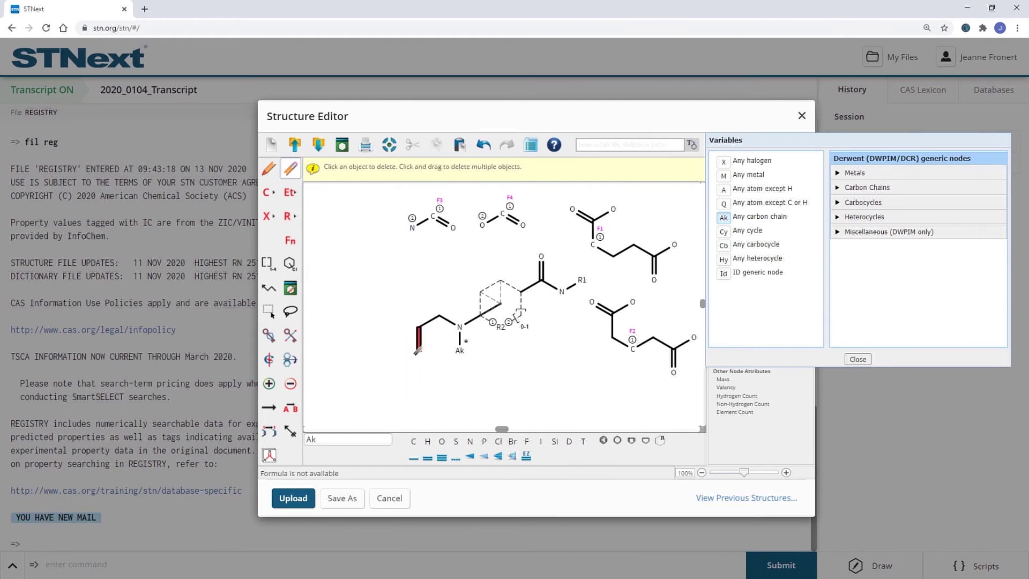
pyautogui.click(418, 348)
pyautogui.click(749, 261)
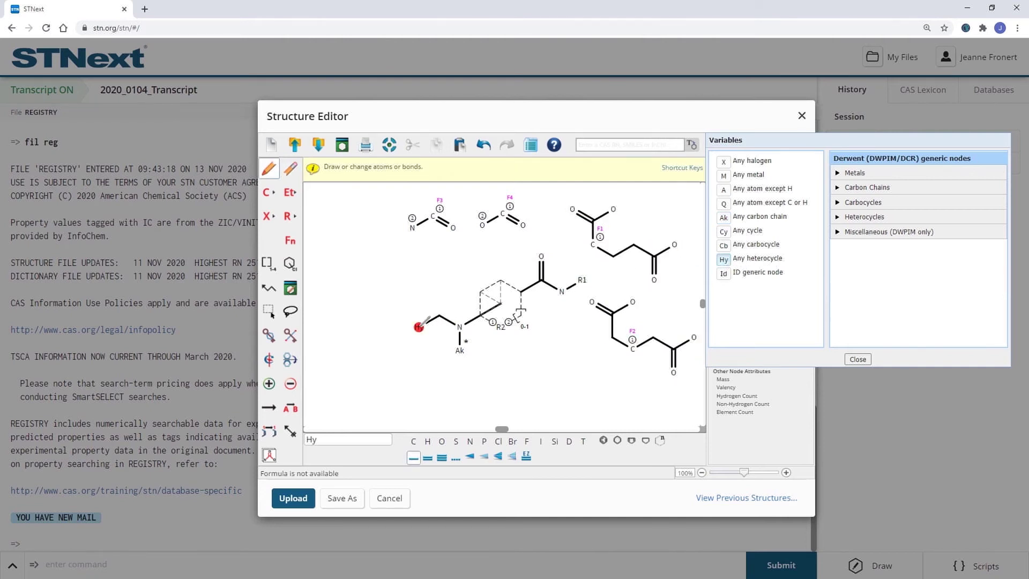
pyautogui.click(421, 324)
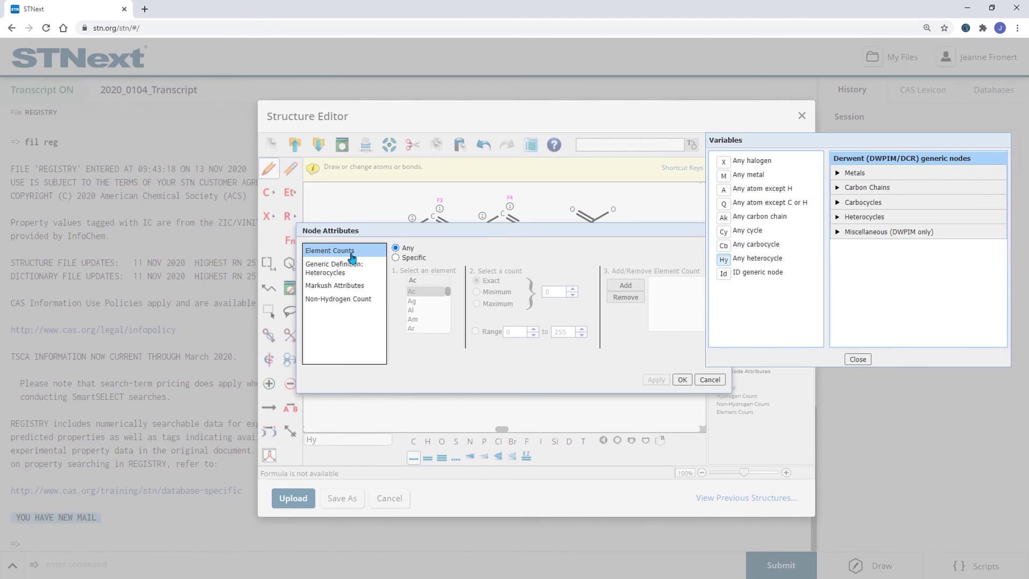
# Add a nitrogen element count range of N 2–6 to the Hy node
pyautogui.click(397, 258)
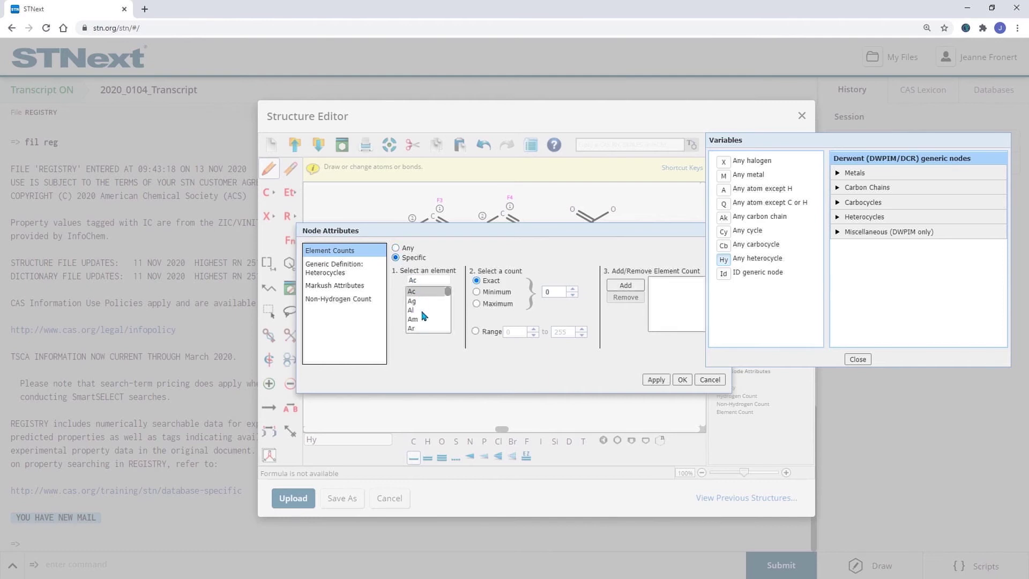
pyautogui.doubleClick(412, 278)
pyautogui.write('n')
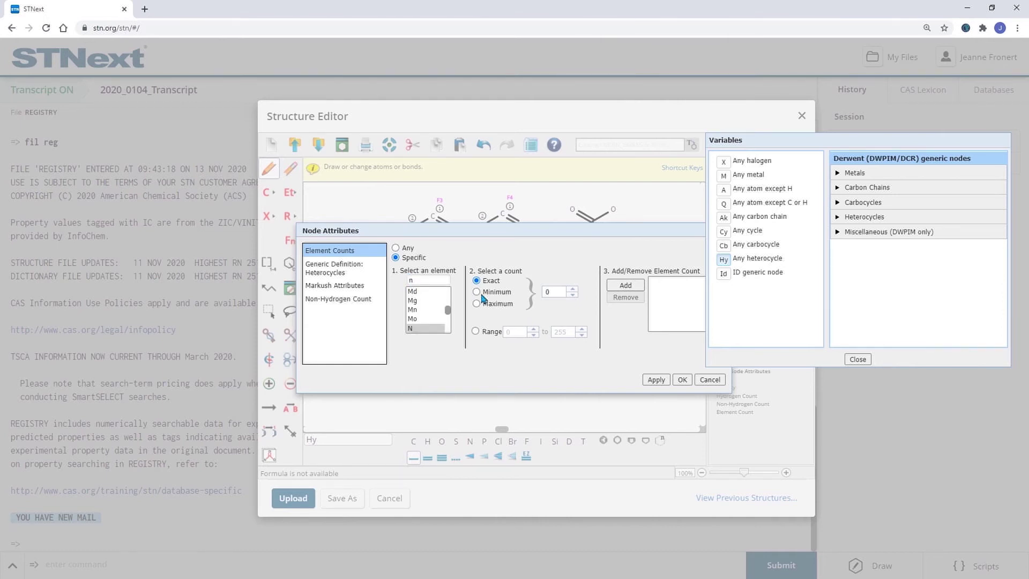
pyautogui.click(476, 331)
pyautogui.doubleClick(514, 332)
pyautogui.write('2')
pyautogui.doubleClick(553, 332)
pyautogui.write('6')
pyautogui.click(620, 286)
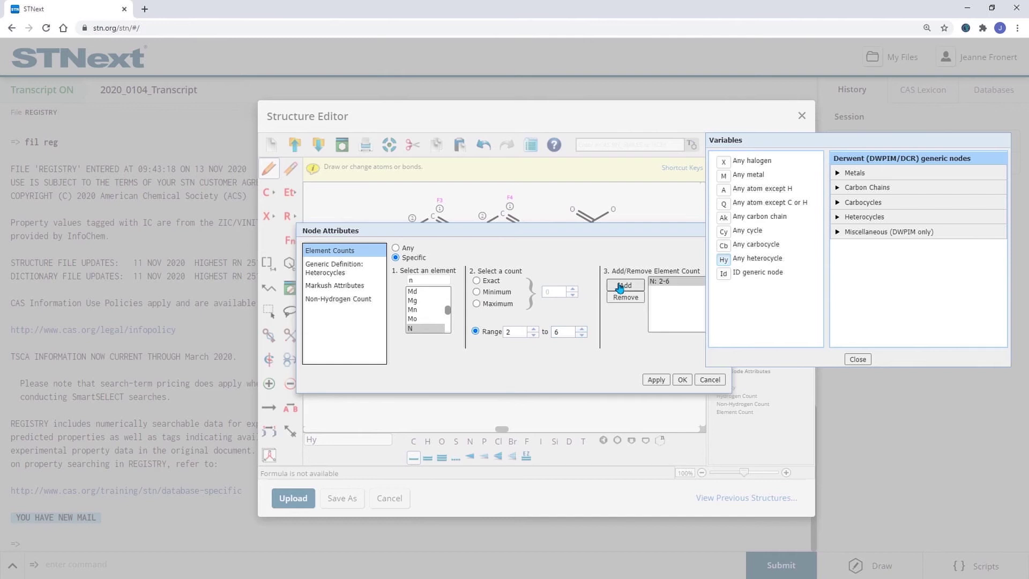
# Add an oxygen maximum of 1 and apply the element counts
pyautogui.doubleClick(410, 279)
pyautogui.write('o')
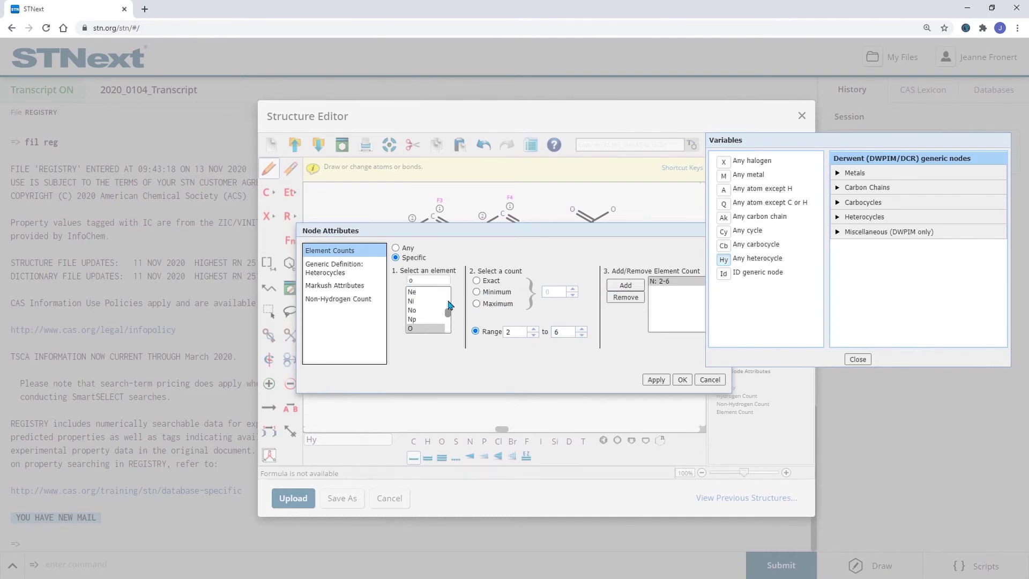
pyautogui.click(477, 303)
pyautogui.doubleClick(552, 292)
pyautogui.write('1')
pyautogui.click(618, 290)
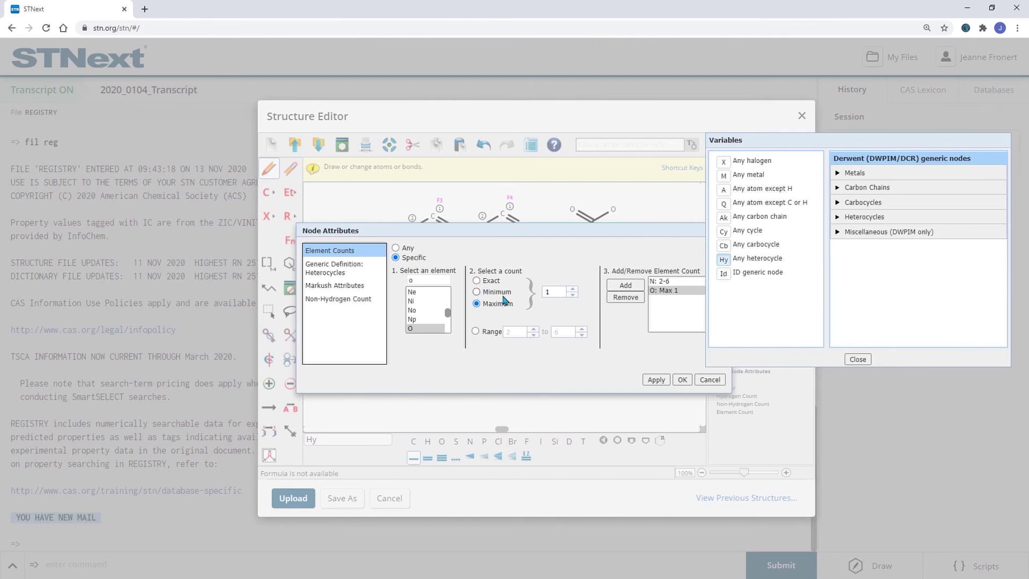
pyautogui.click(655, 379)
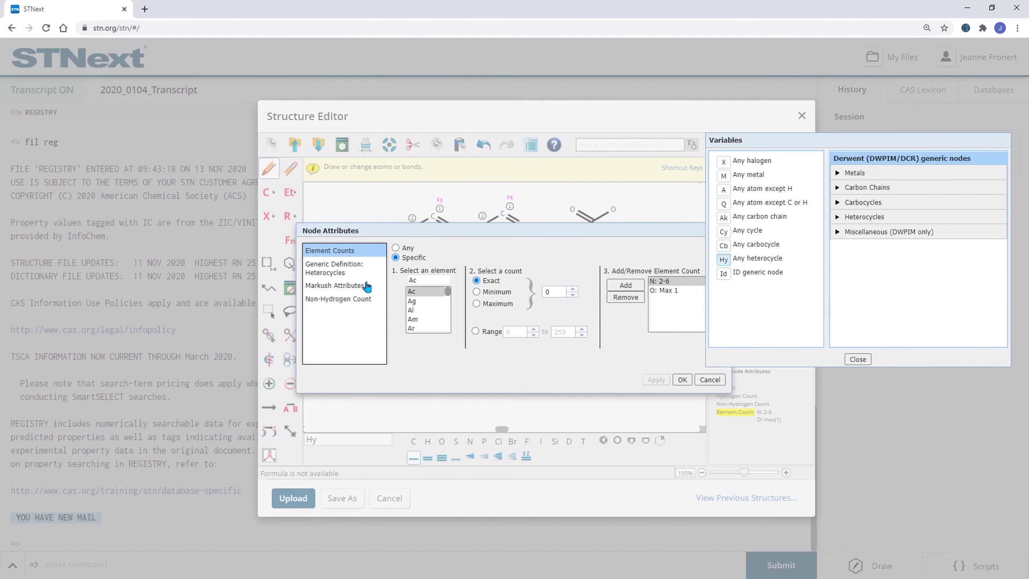
# Define the Hy node as an unsaturated heterocycle, then show its Markush Attributes
pyautogui.click(324, 271)
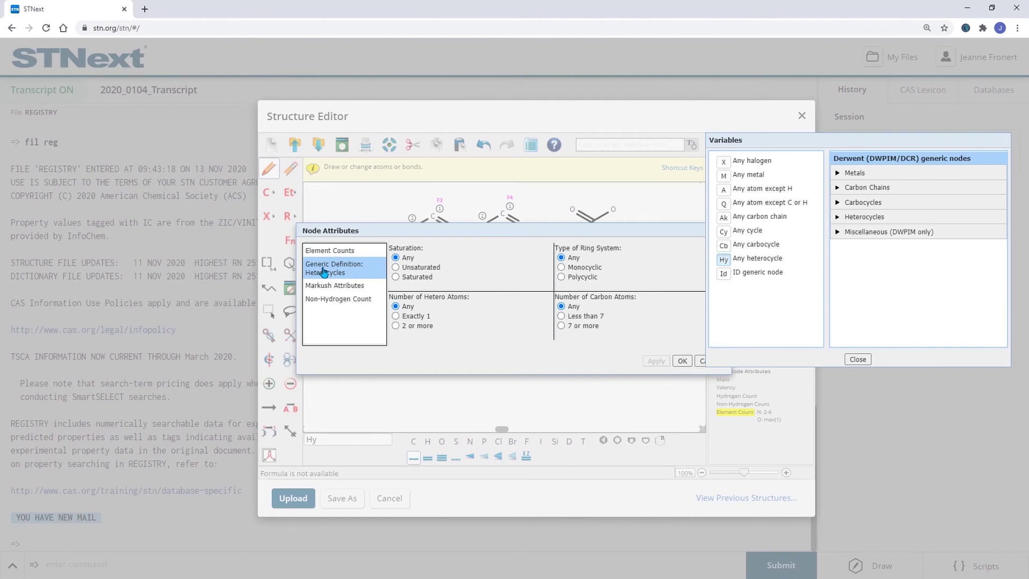
pyautogui.click(396, 268)
pyautogui.click(655, 360)
pyautogui.click(353, 289)
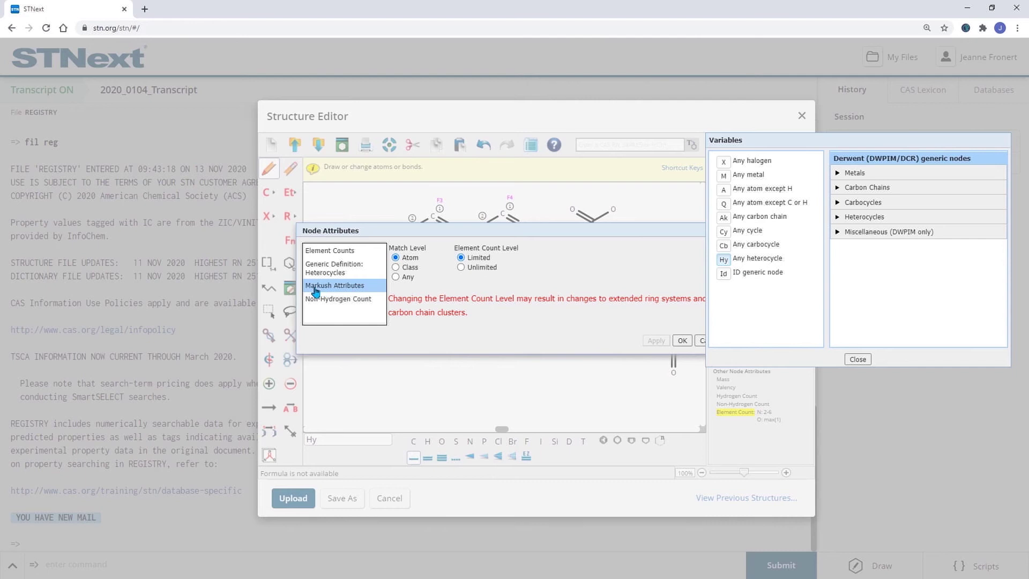
# Give the Hy node a specific non-hydrogen count of chain minimum 3 and close the dialog
pyautogui.click(321, 303)
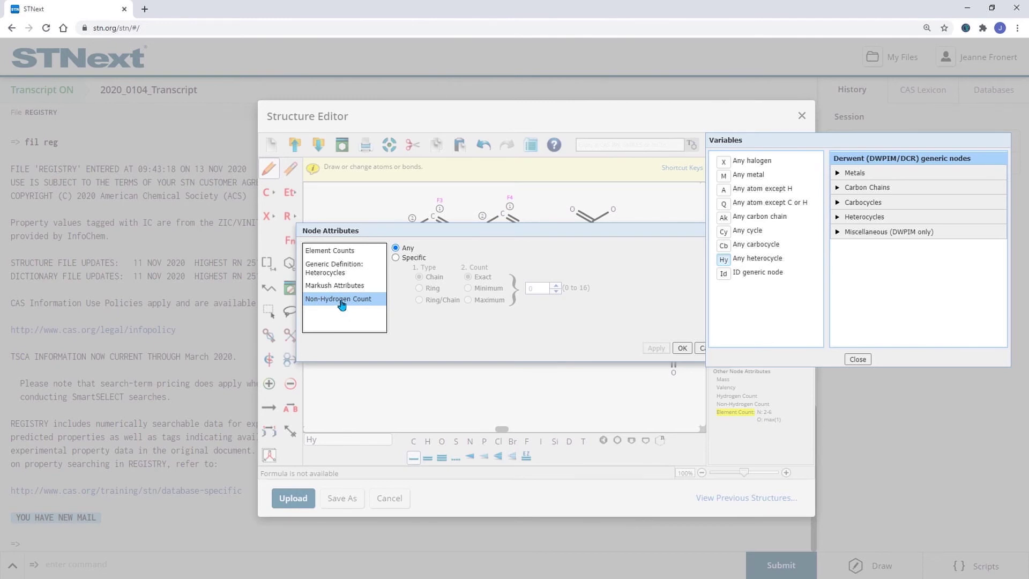
pyautogui.click(396, 258)
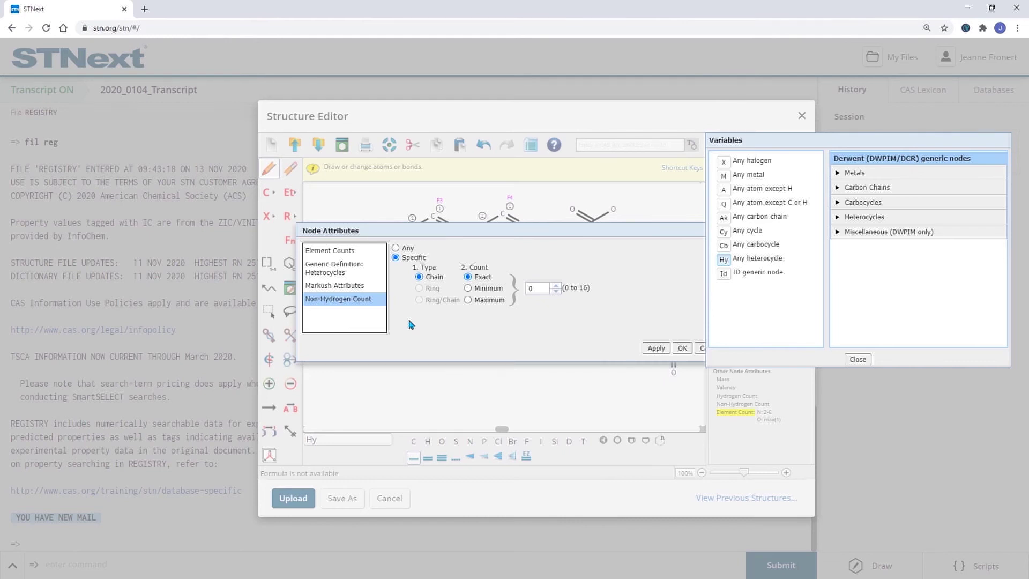
pyautogui.click(468, 289)
pyautogui.click(555, 285)
pyautogui.click(655, 348)
pyautogui.click(680, 349)
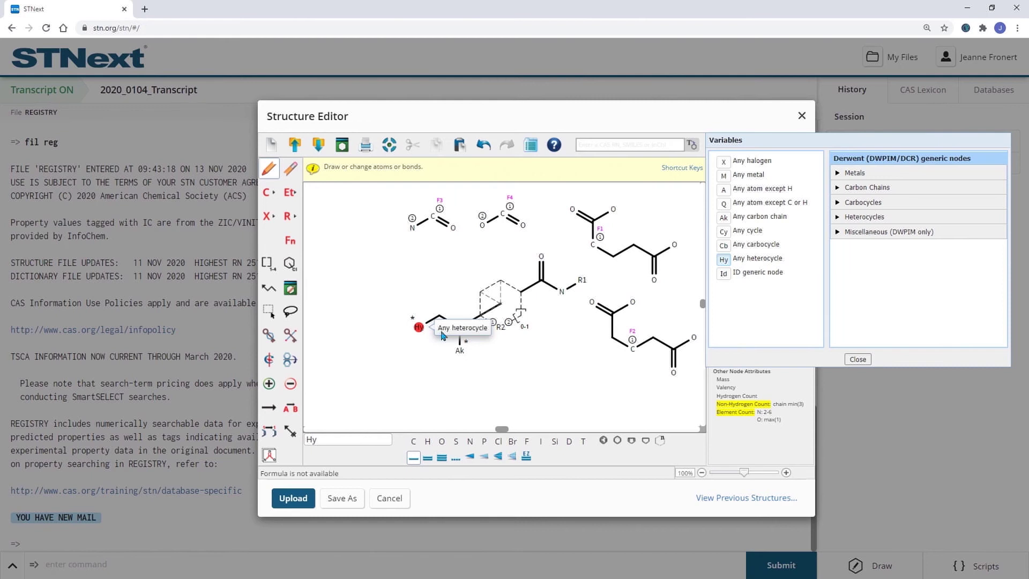
# Close the Variables panel to reveal the Markush query with Hy, Ak, R1, R2 and F1–F4
pyautogui.click(857, 359)
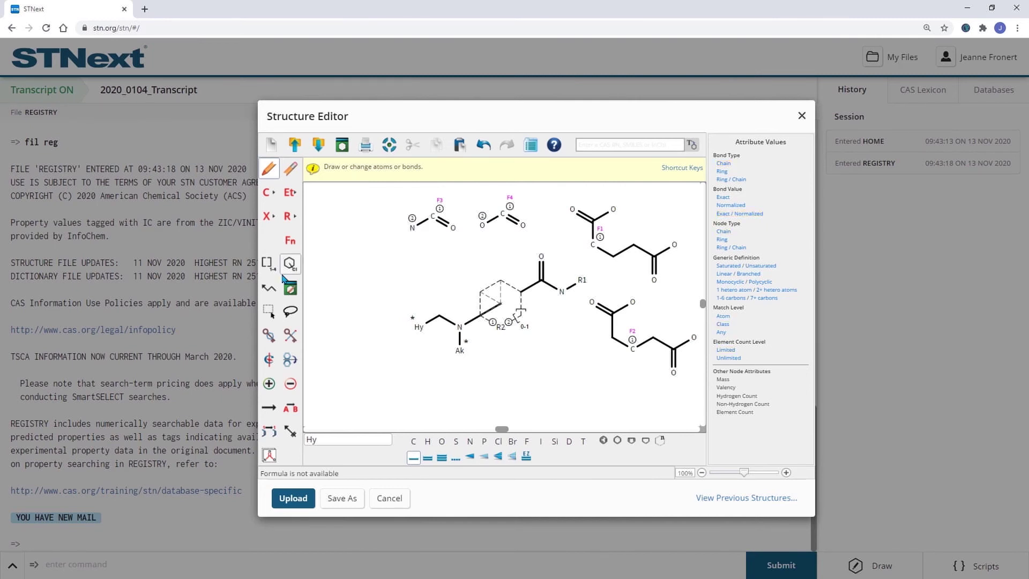
# Set the fragments' N–C and O–C bonds to Ring bond type with Bond Value checked
pyautogui.click(269, 310)
pyautogui.click(424, 223)
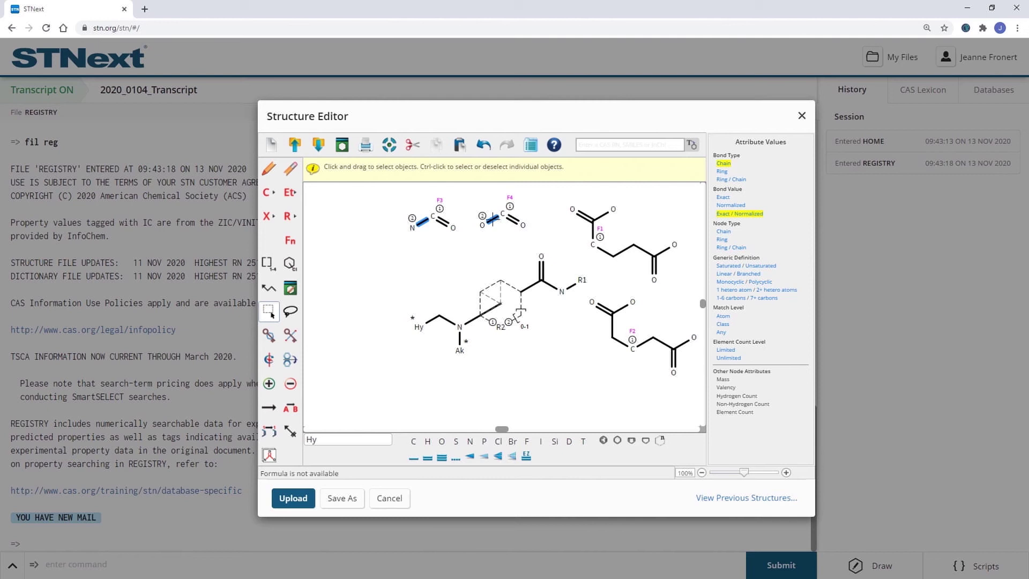
pyautogui.doubleClick(492, 220)
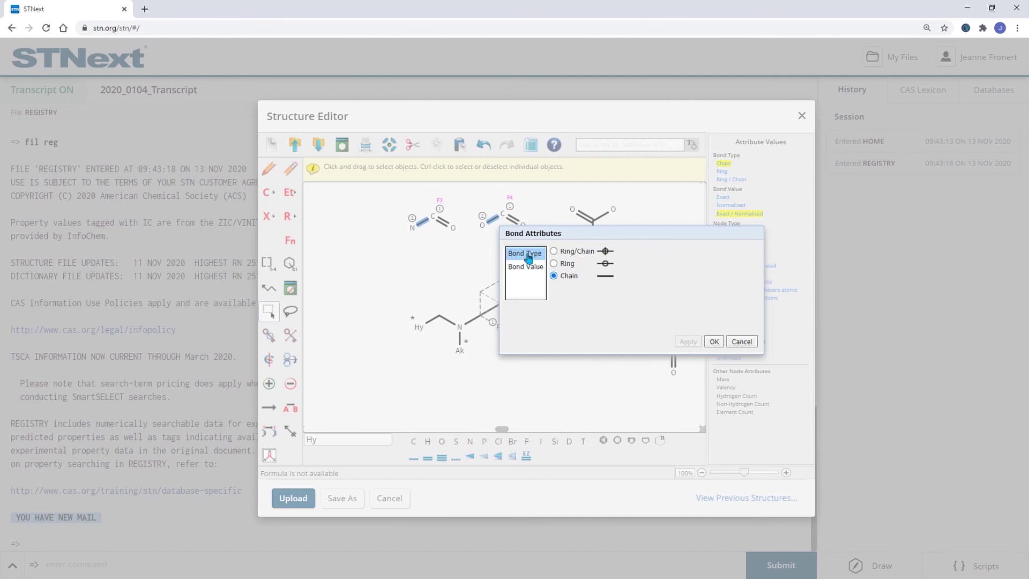
pyautogui.click(554, 263)
pyautogui.click(688, 341)
pyautogui.click(526, 266)
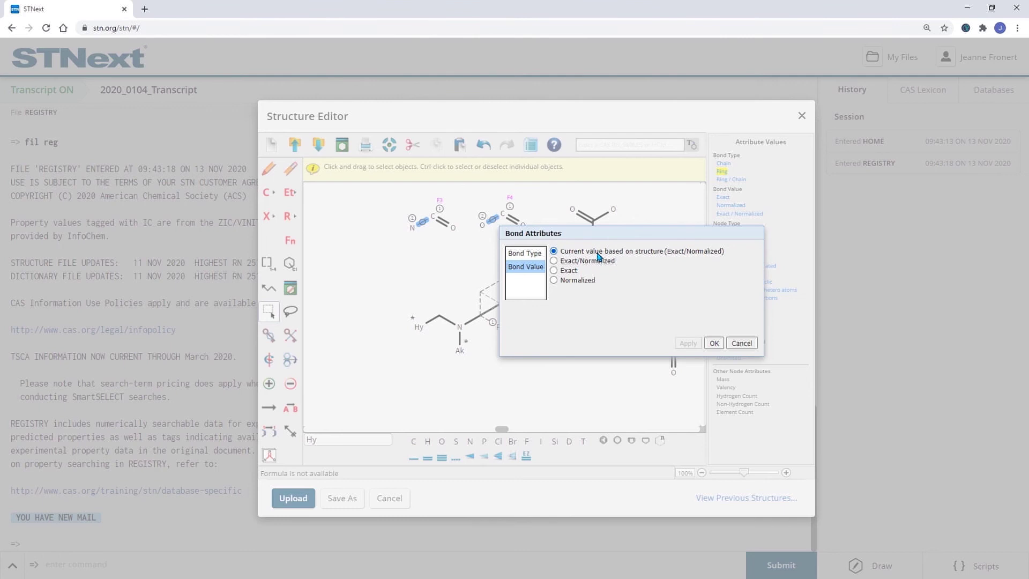
pyautogui.click(713, 343)
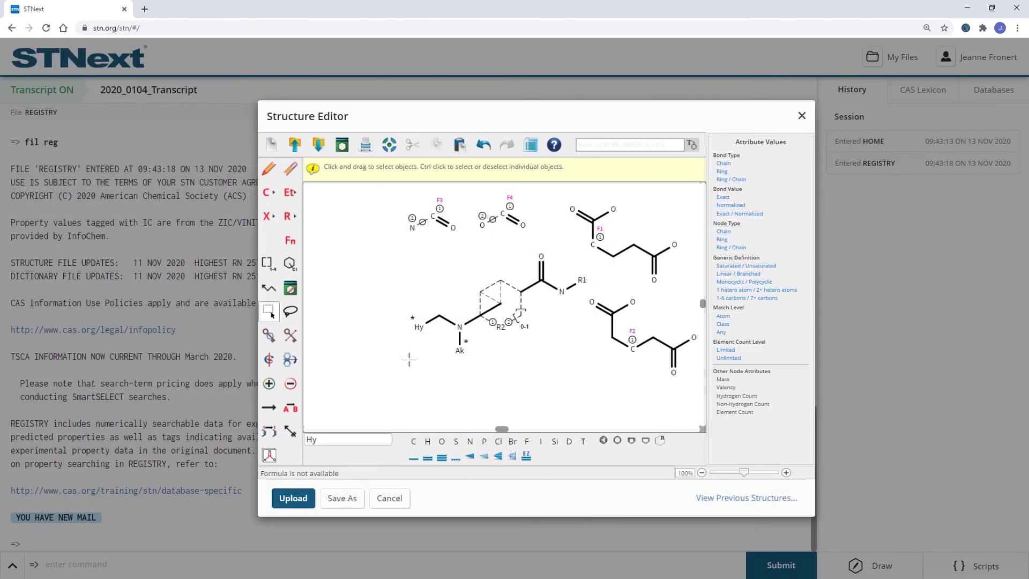
# Reset the Hy node's non-hydrogen count to Any
pyautogui.moveTo(419, 326)
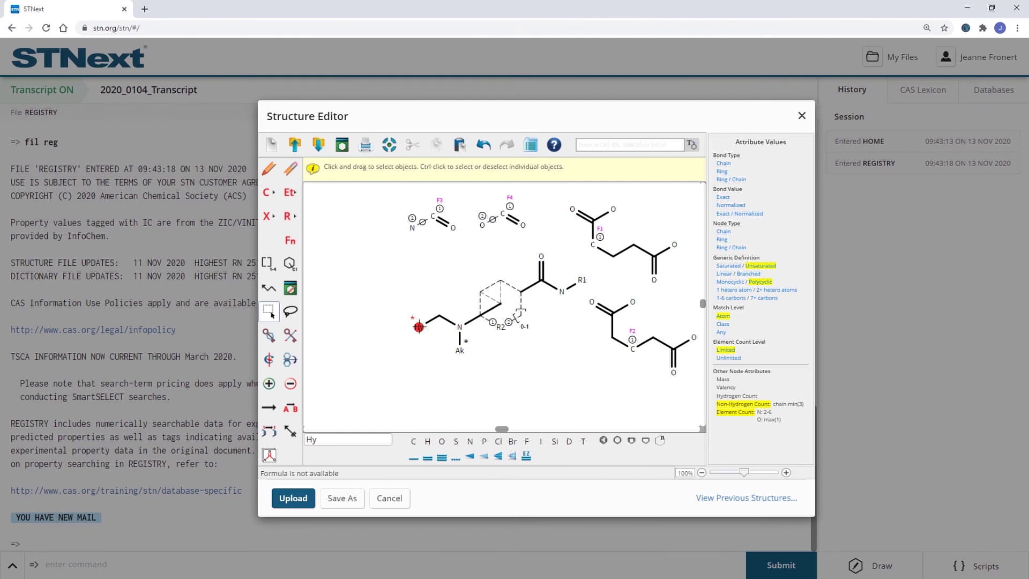
pyautogui.doubleClick(420, 325)
pyautogui.click(315, 321)
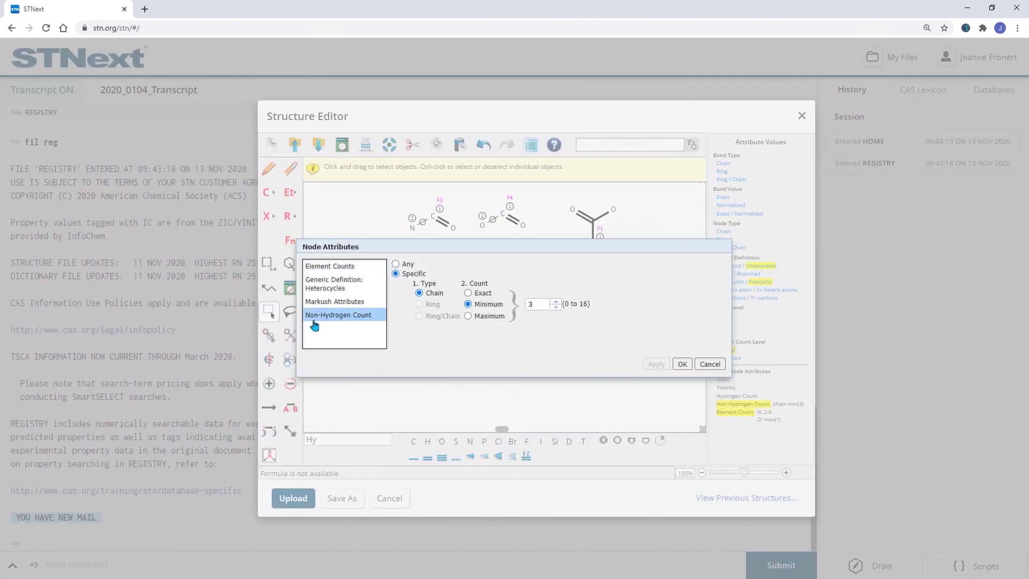
pyautogui.click(396, 264)
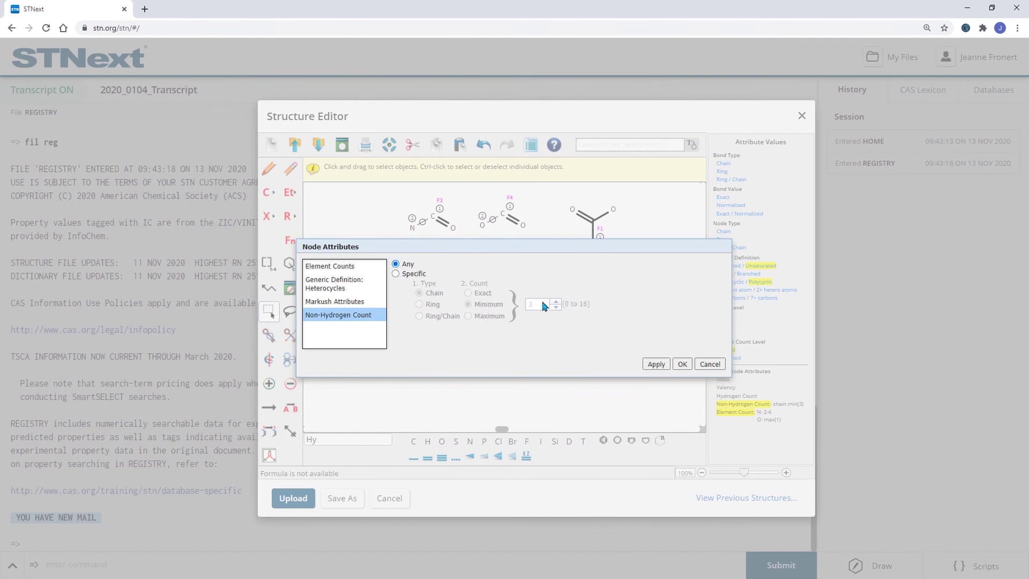
pyautogui.click(681, 364)
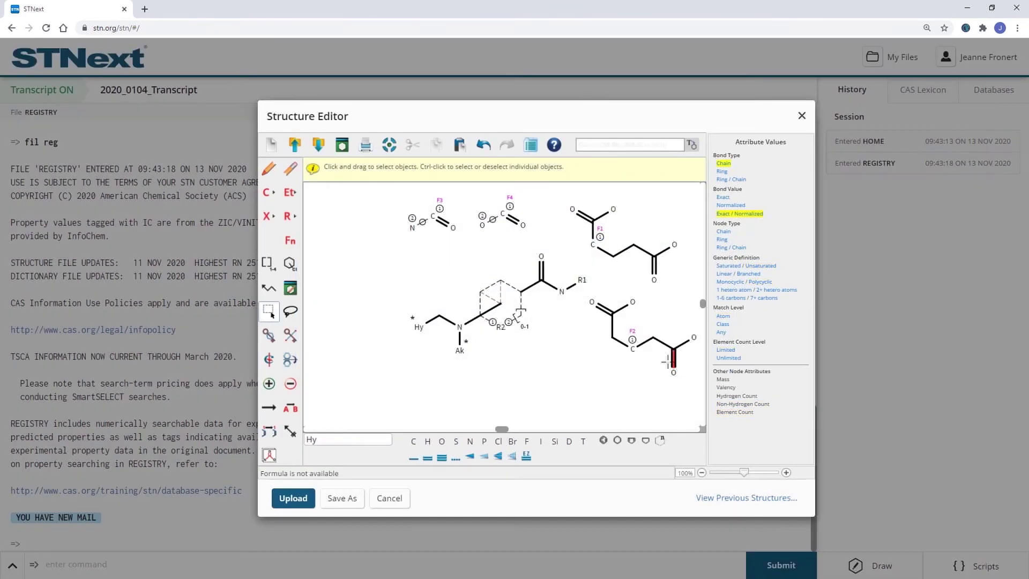
# Attach two A (any atom except H) atoms to the Hy node
pyautogui.click(273, 215)
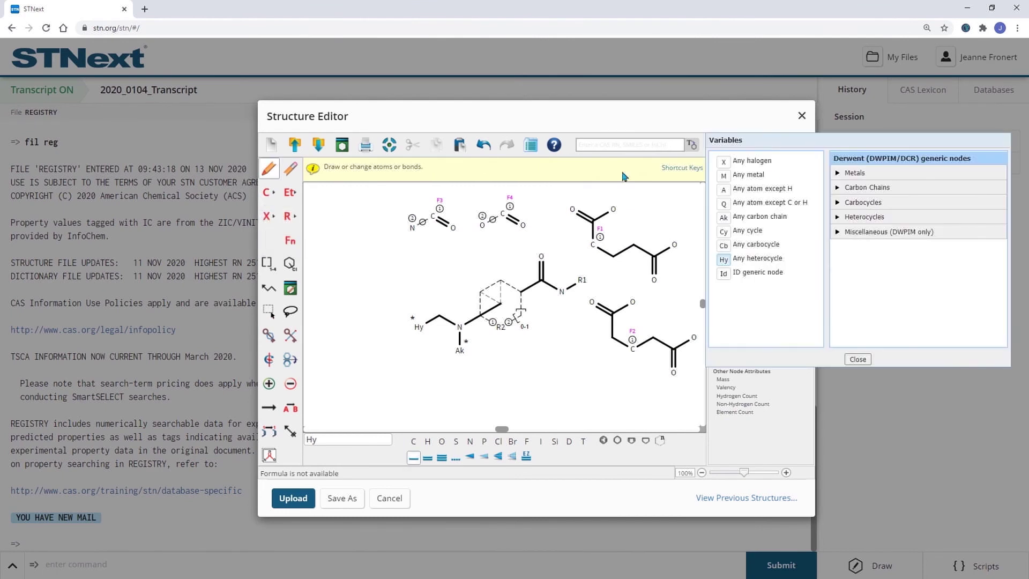
pyautogui.click(724, 189)
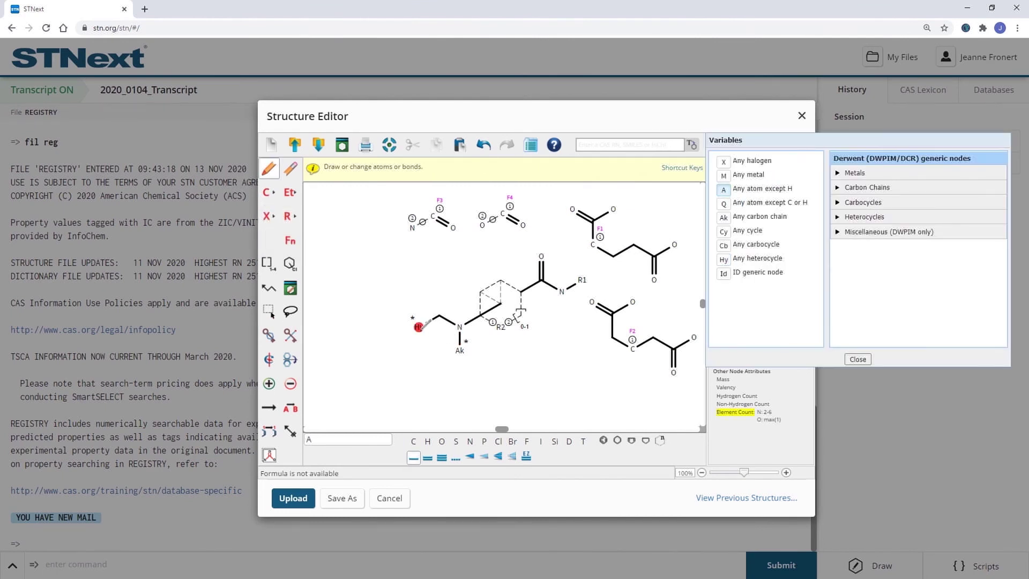
pyautogui.click(419, 327)
pyautogui.click(419, 327)
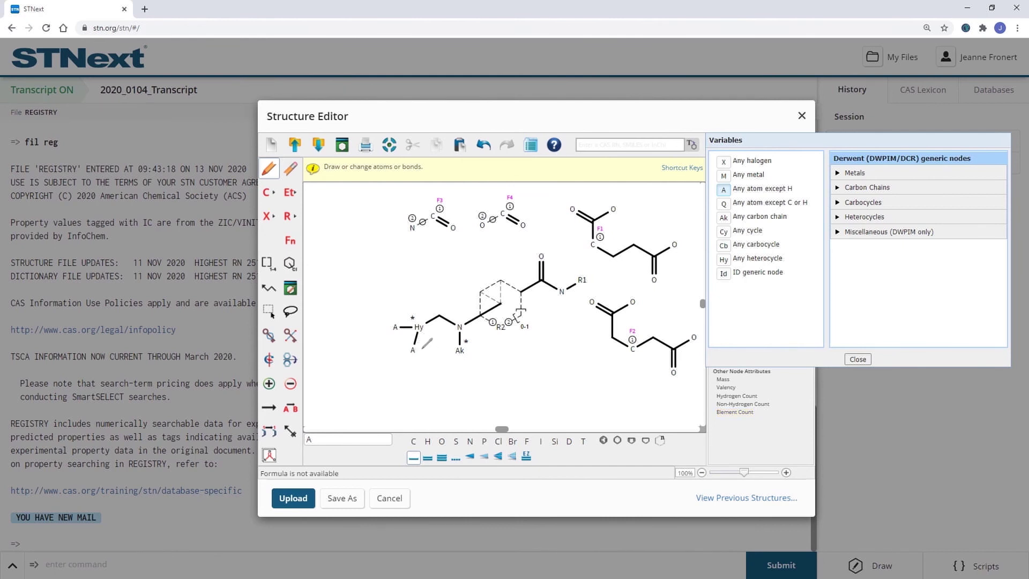
pyautogui.click(858, 360)
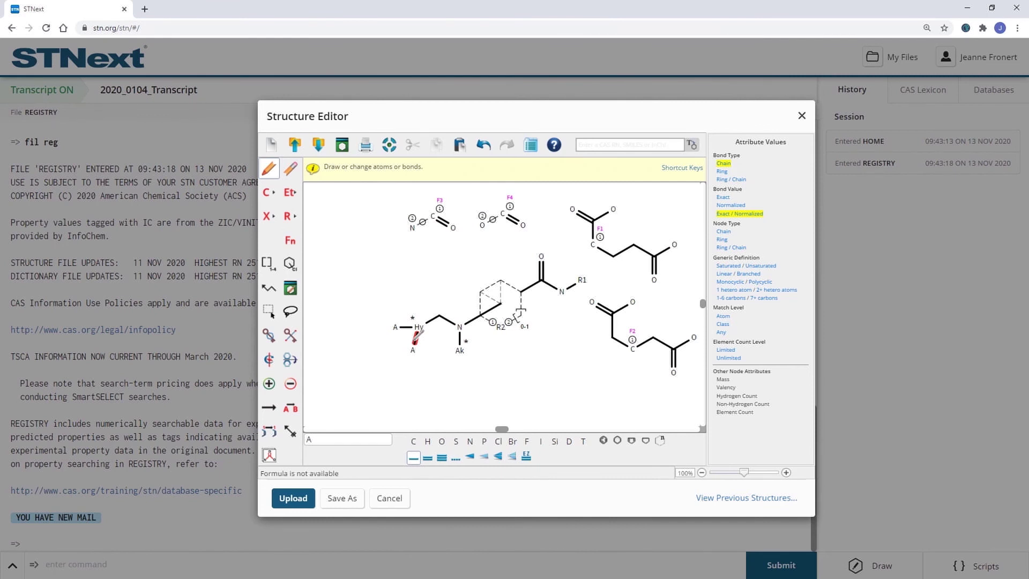
# Make both Hy–A bonds any-type bonds
pyautogui.click(455, 458)
pyautogui.click(417, 338)
pyautogui.click(405, 327)
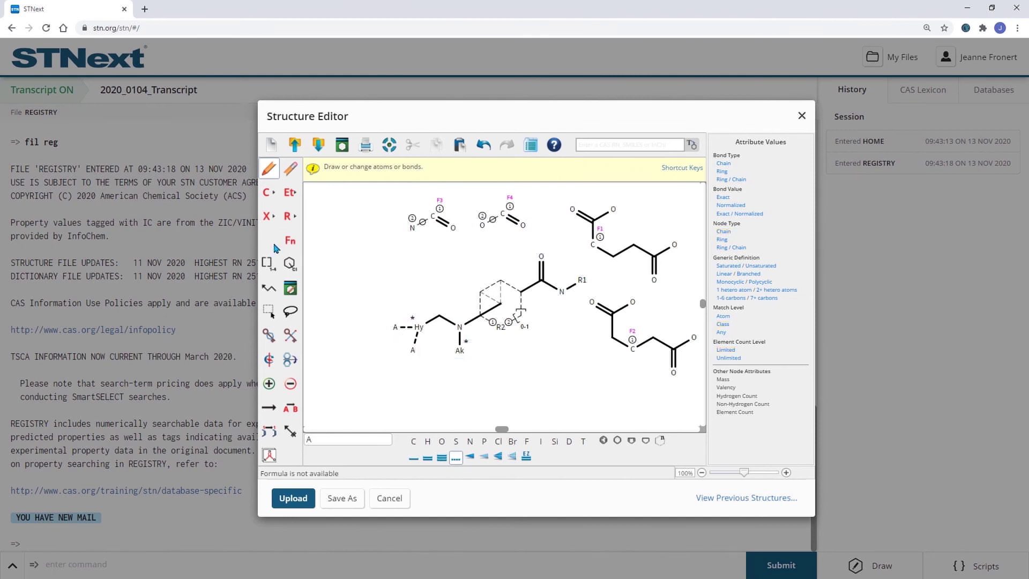
# Set the node type of both A atoms on the Hy node to Ring/Chain
pyautogui.click(269, 310)
pyautogui.click(412, 349)
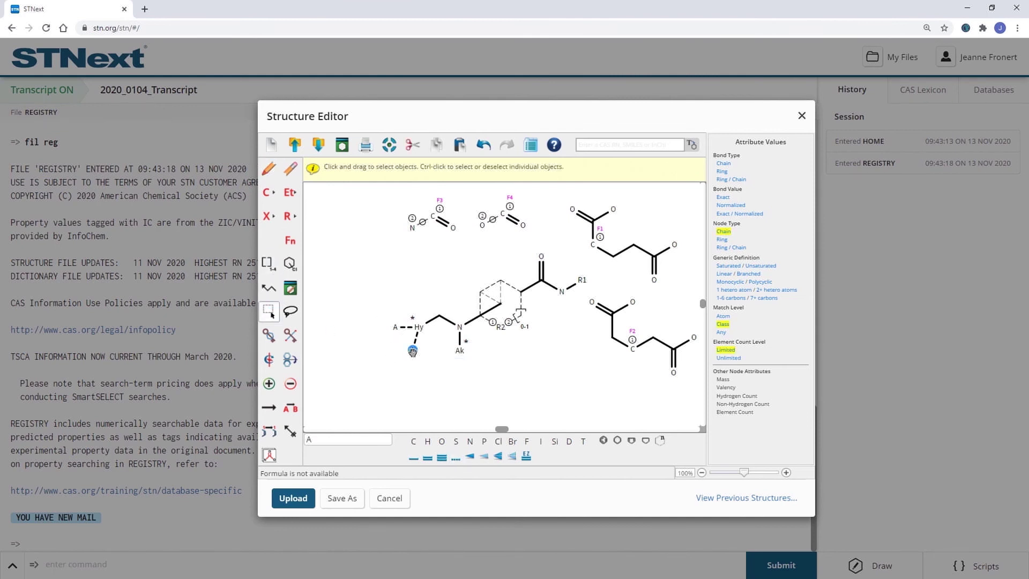
pyautogui.doubleClick(396, 327)
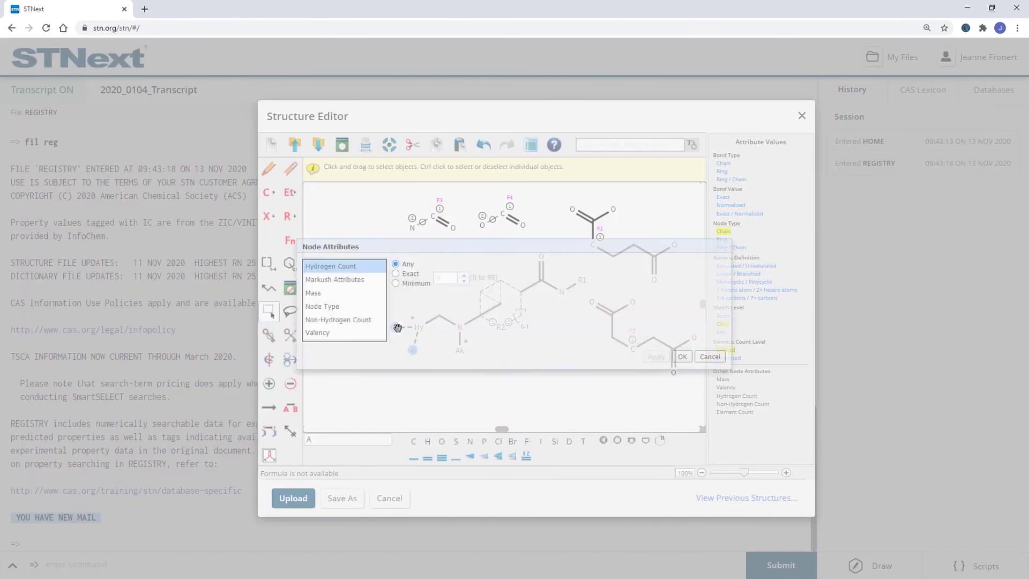
pyautogui.click(314, 308)
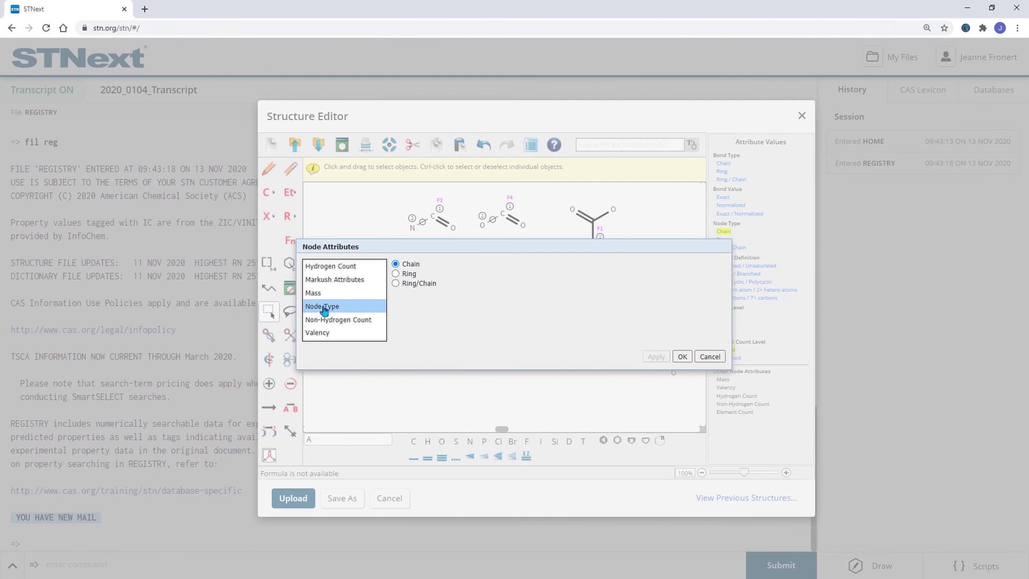
pyautogui.click(396, 283)
pyautogui.click(655, 357)
pyautogui.click(682, 357)
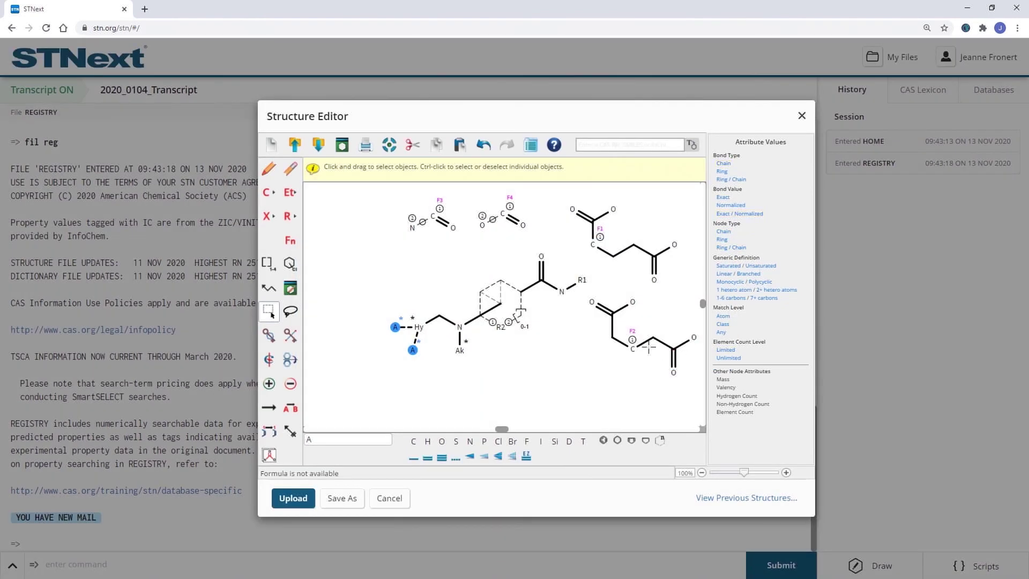
pyautogui.click(368, 268)
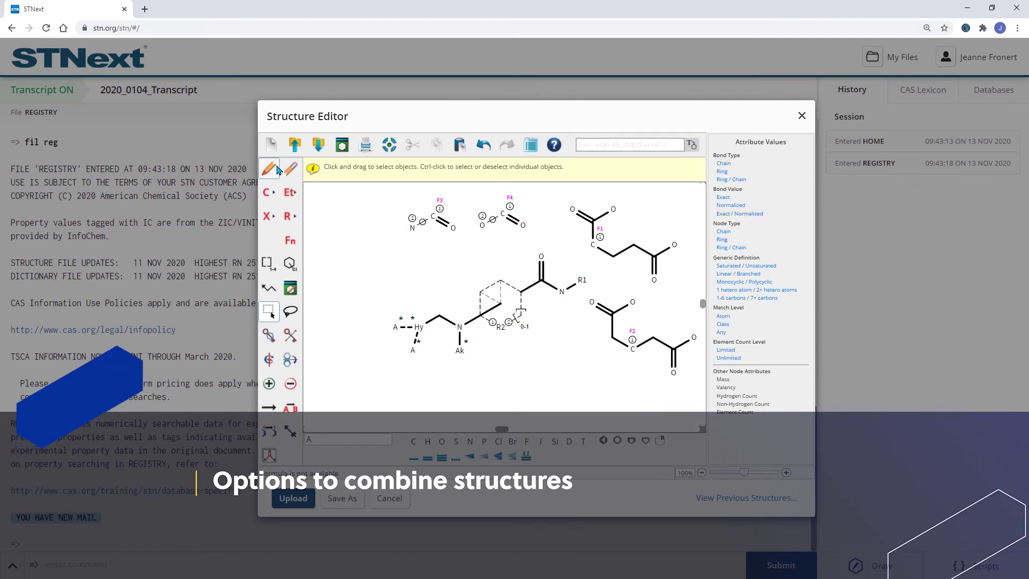
# Draw a separate CF3 fragment beside the Markush query and upload the structure
pyautogui.press('d')
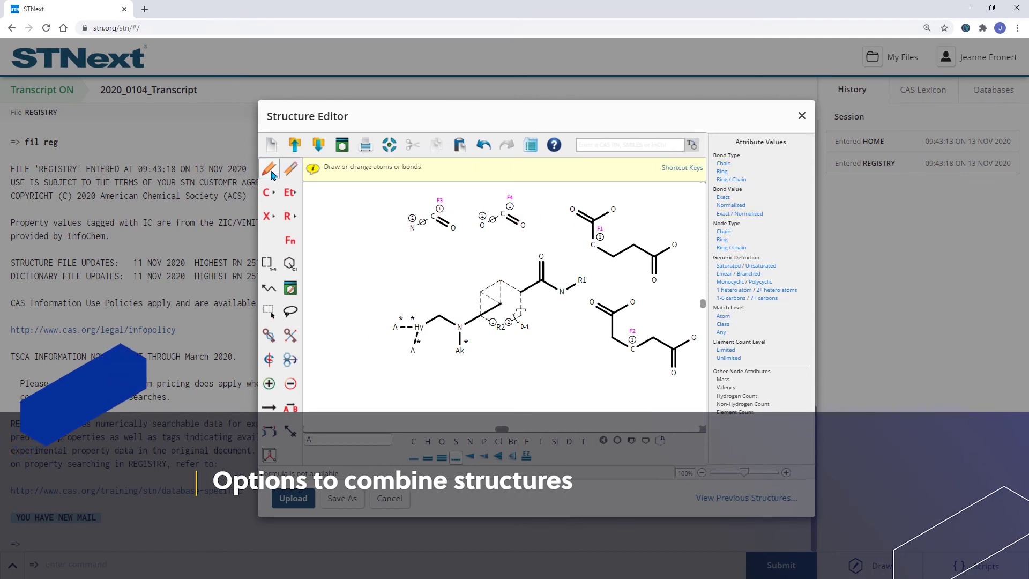
pyautogui.click(340, 373)
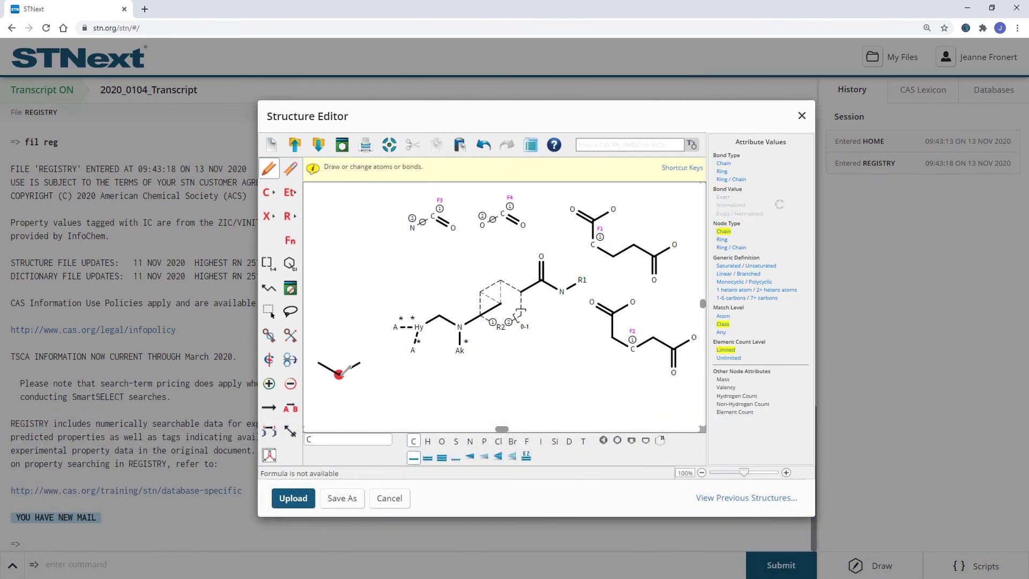
pyautogui.click(339, 373)
pyautogui.click(340, 373)
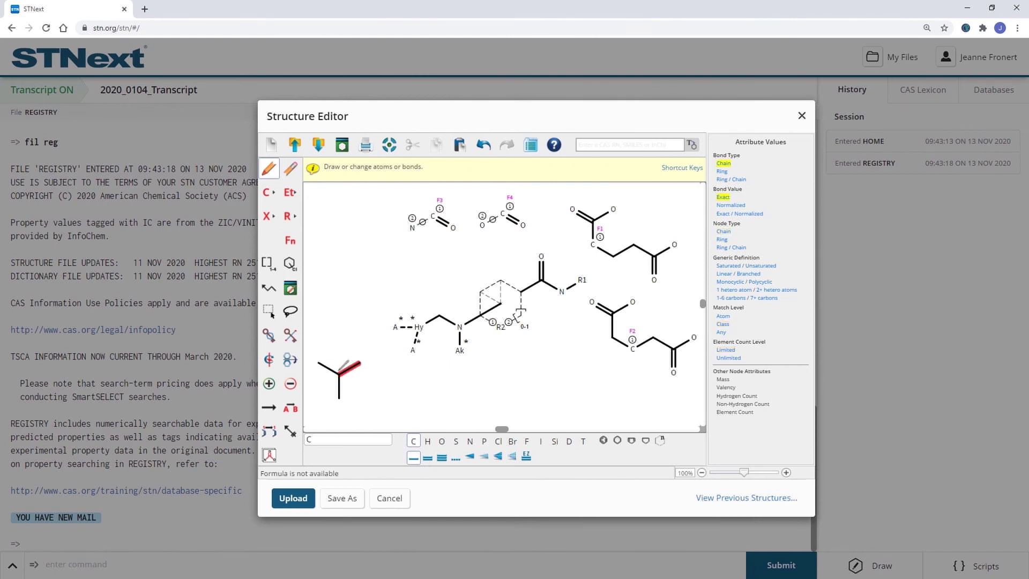
pyautogui.press('f')
pyautogui.press('f')
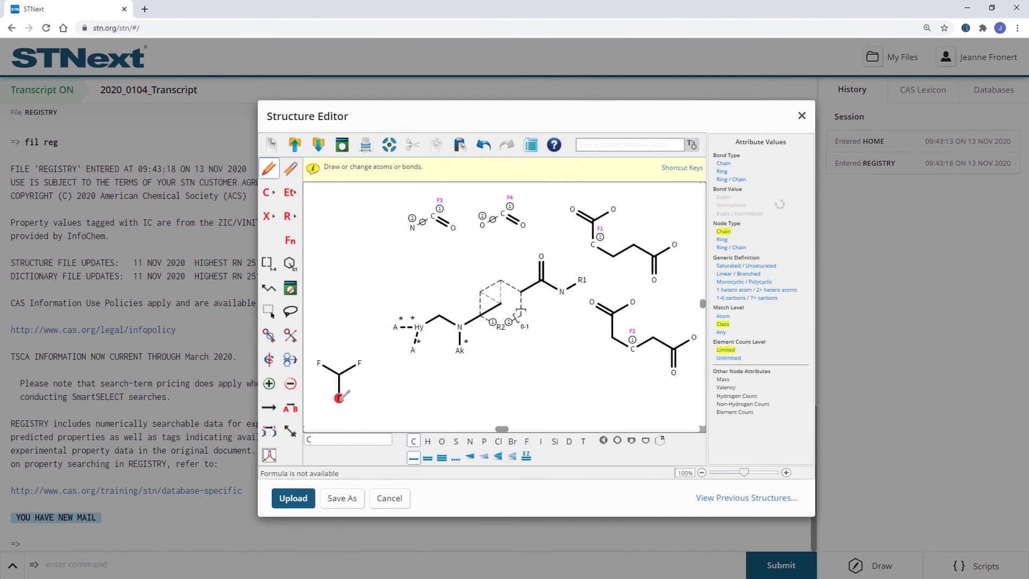
pyautogui.press('f')
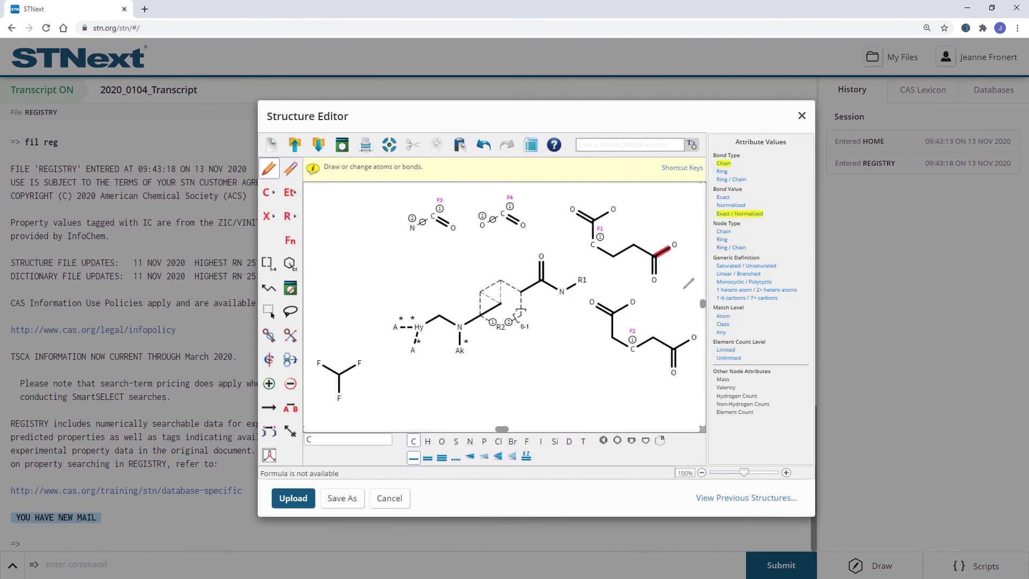
pyautogui.click(290, 498)
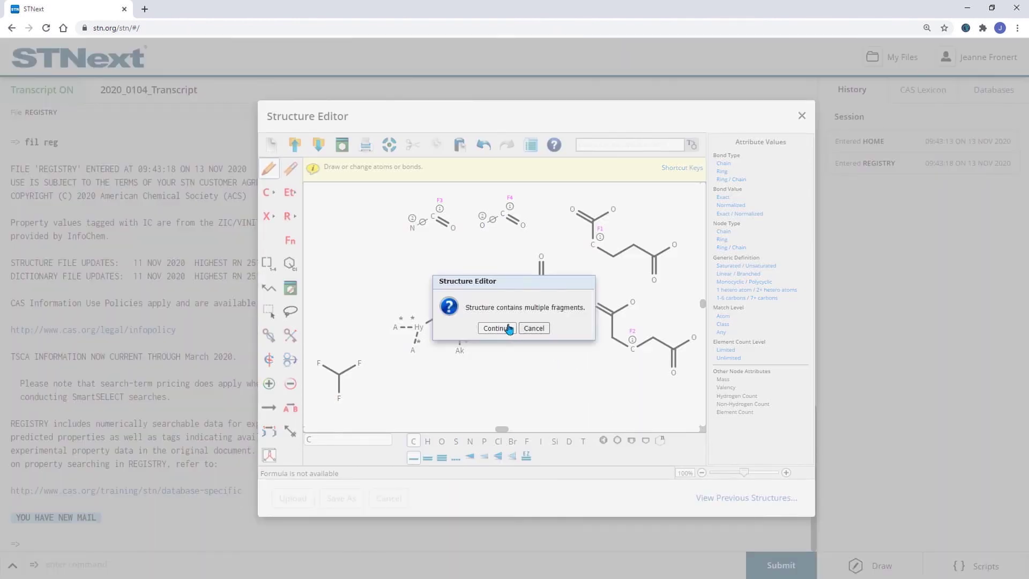
# Accept the multiple-fragment upload as L1 and run 's l1 ful', giving 12 answers
pyautogui.click(497, 328)
pyautogui.write('s l1 ful')
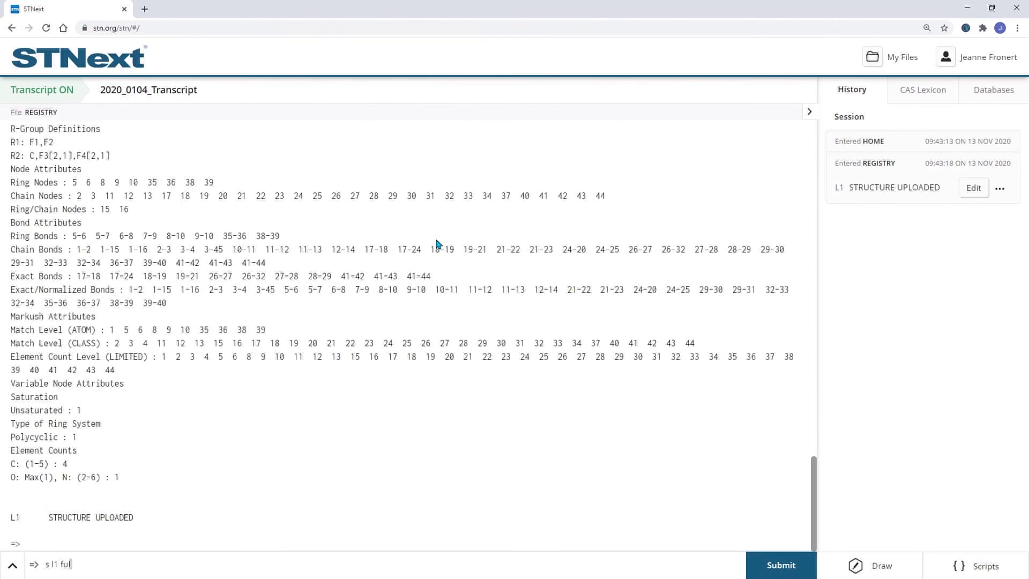
pyautogui.press('Return')
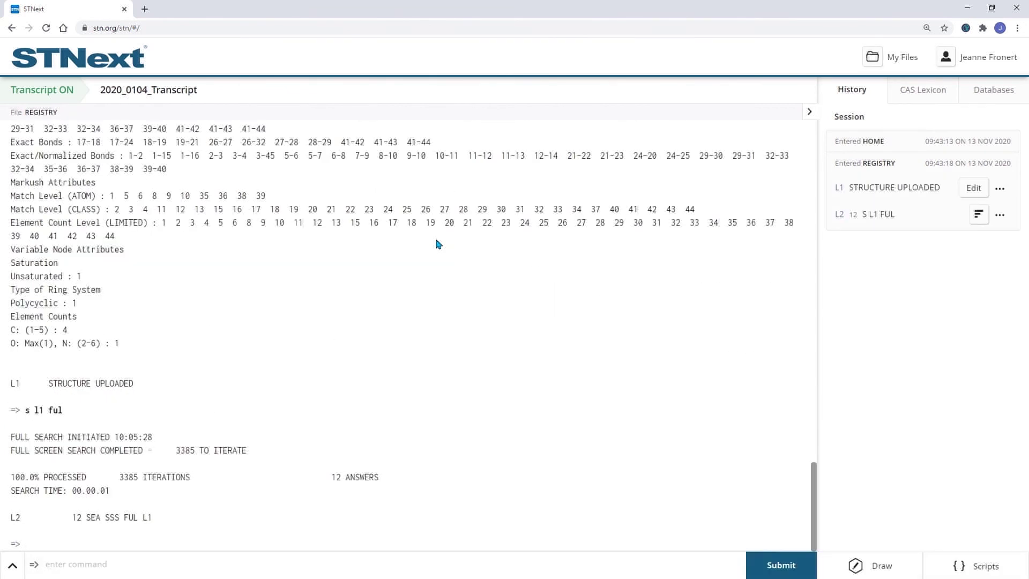
# Display structures of answers 1-3 of L2 and scroll through them
pyautogui.write('d str 1-3')
pyautogui.press('Return')
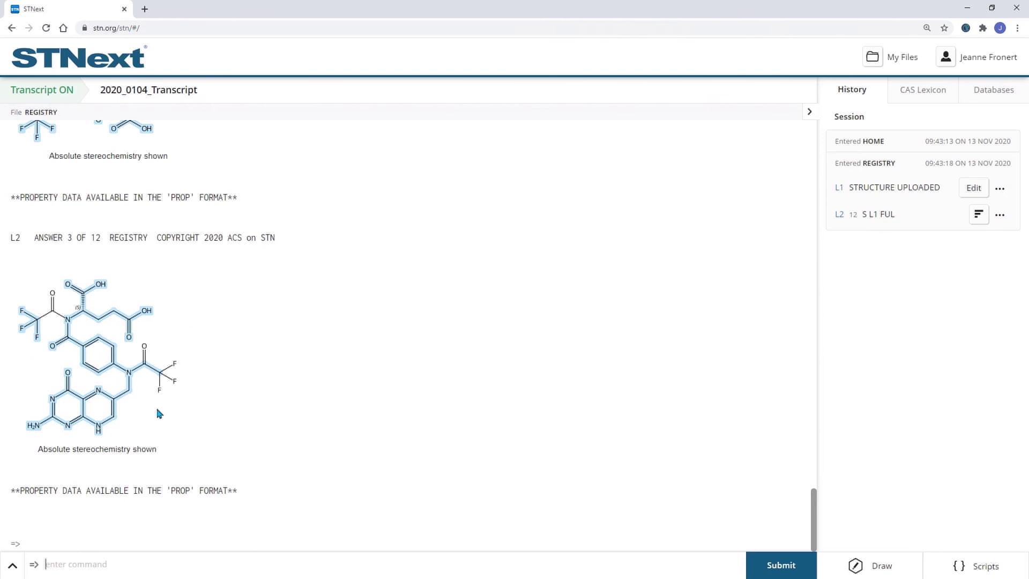
pyautogui.scroll(6, 107, 416)
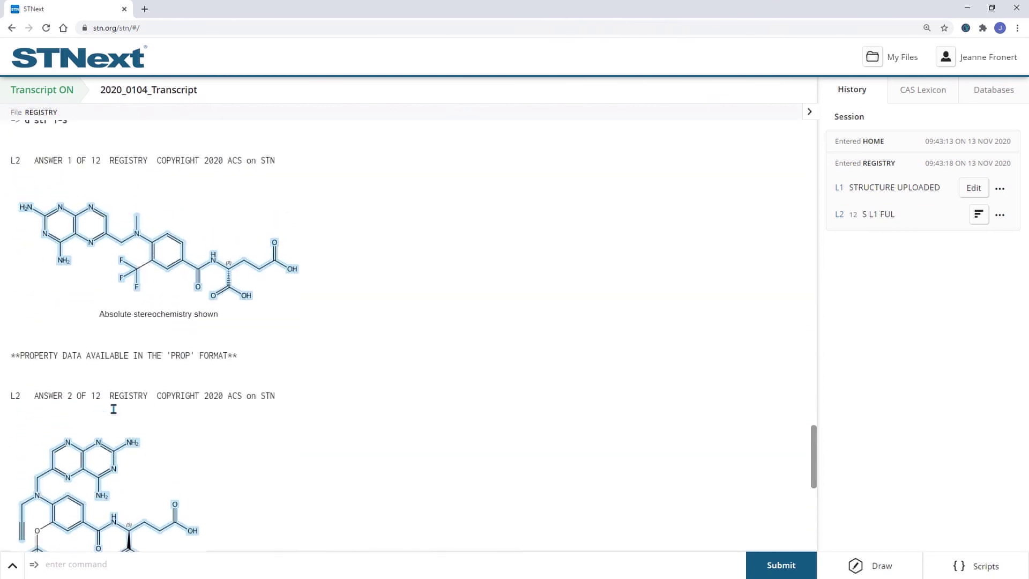
pyautogui.scroll(5, 113, 409)
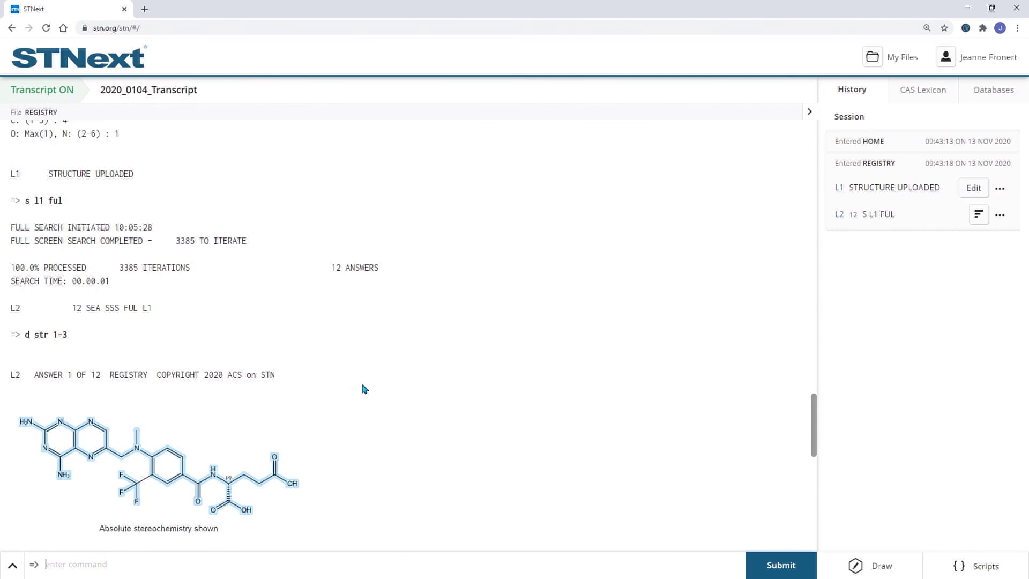
pyautogui.scroll(-8, 391, 395)
pyautogui.scroll(-2, 391, 395)
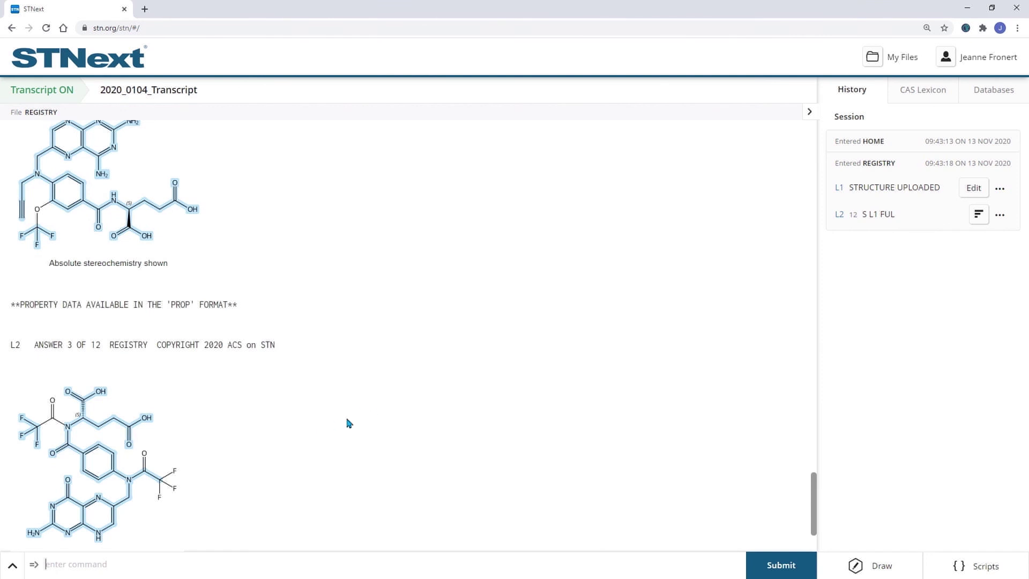
pyautogui.scroll(-2, 360, 414)
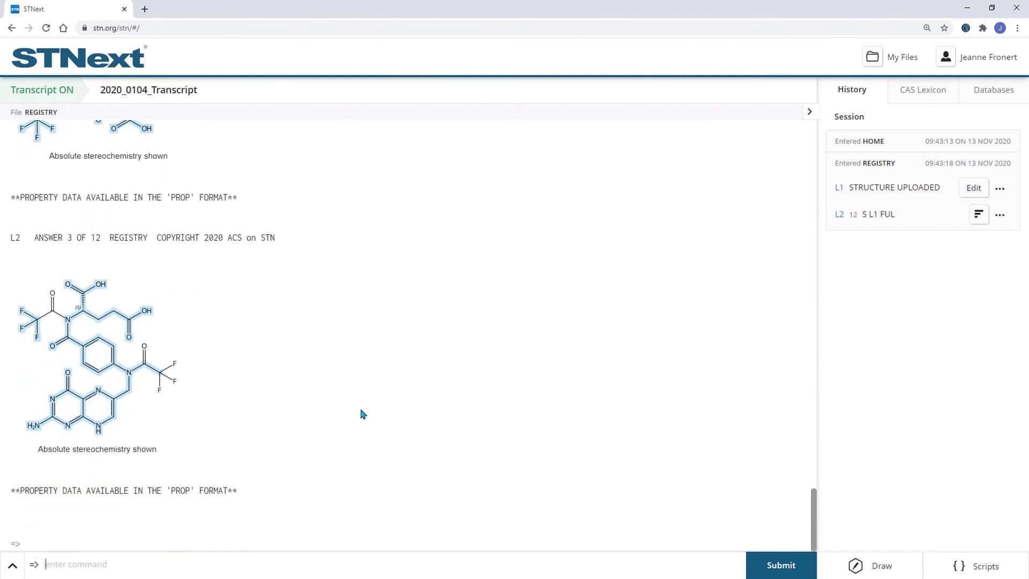
pyautogui.click(976, 189)
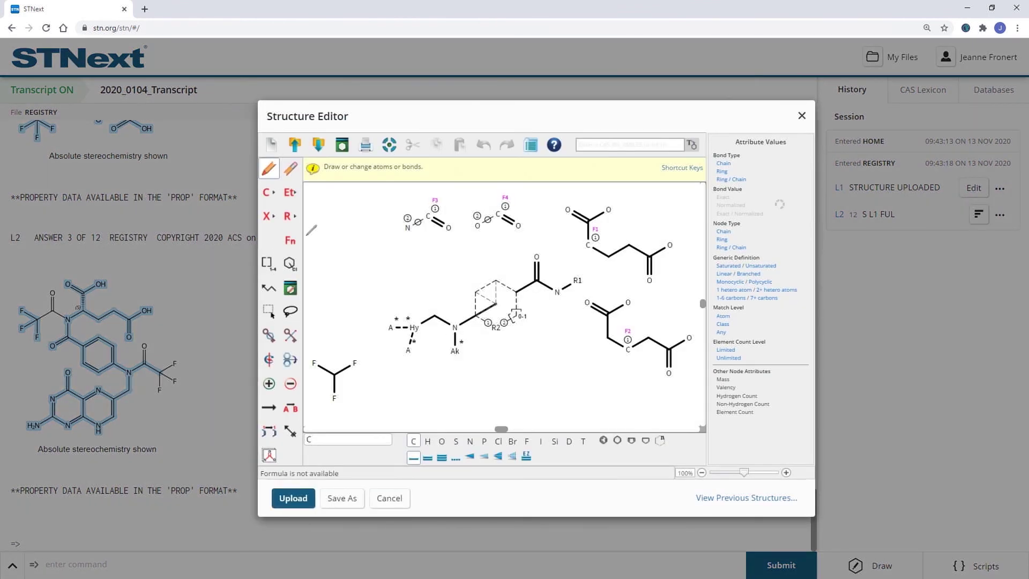
# Erase the CF3 fragment from the L1 query and upload the remaining structure as L3
pyautogui.click(290, 168)
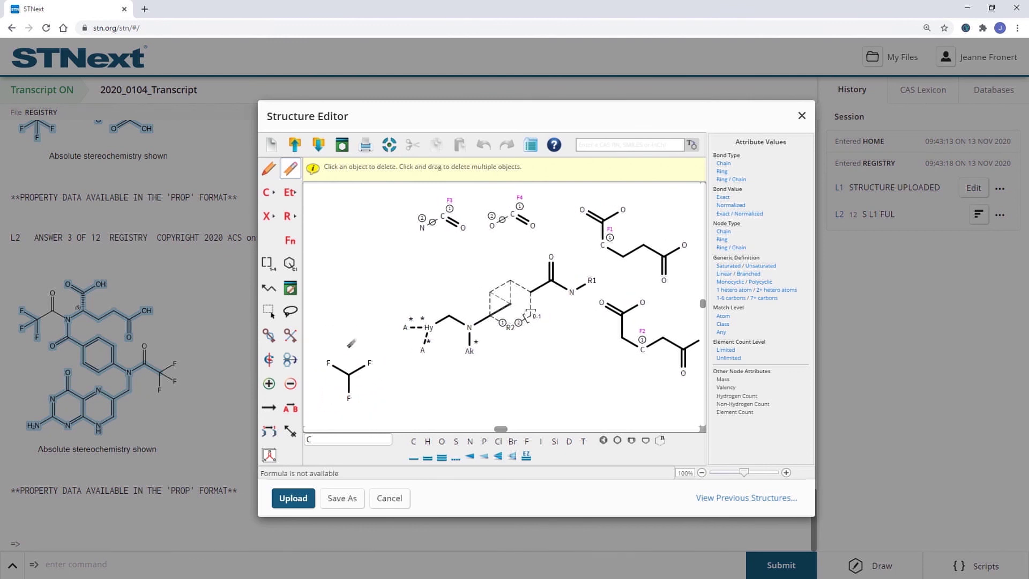
pyautogui.moveTo(369, 404); pyautogui.dragTo(331, 352)
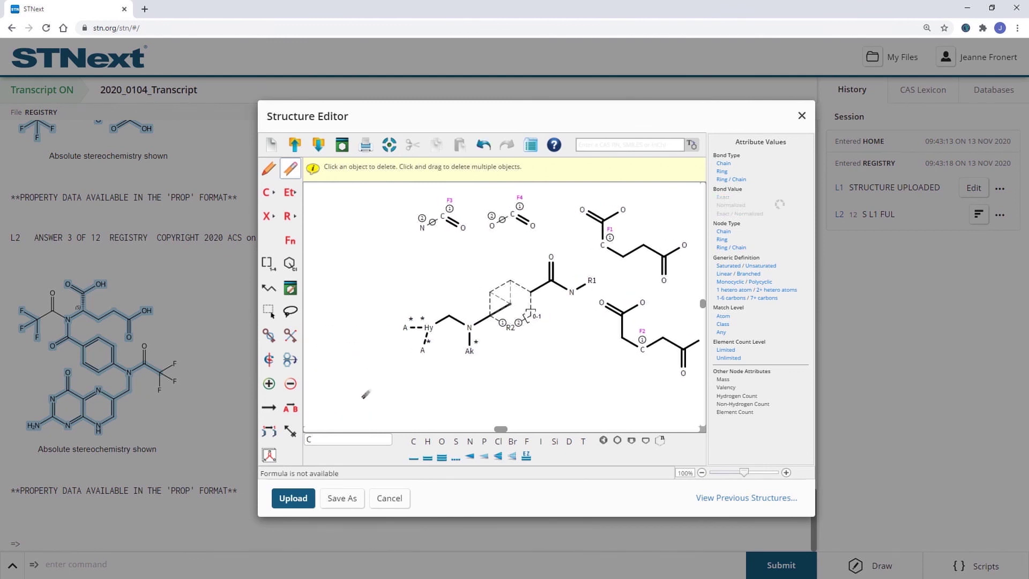
pyautogui.click(312, 500)
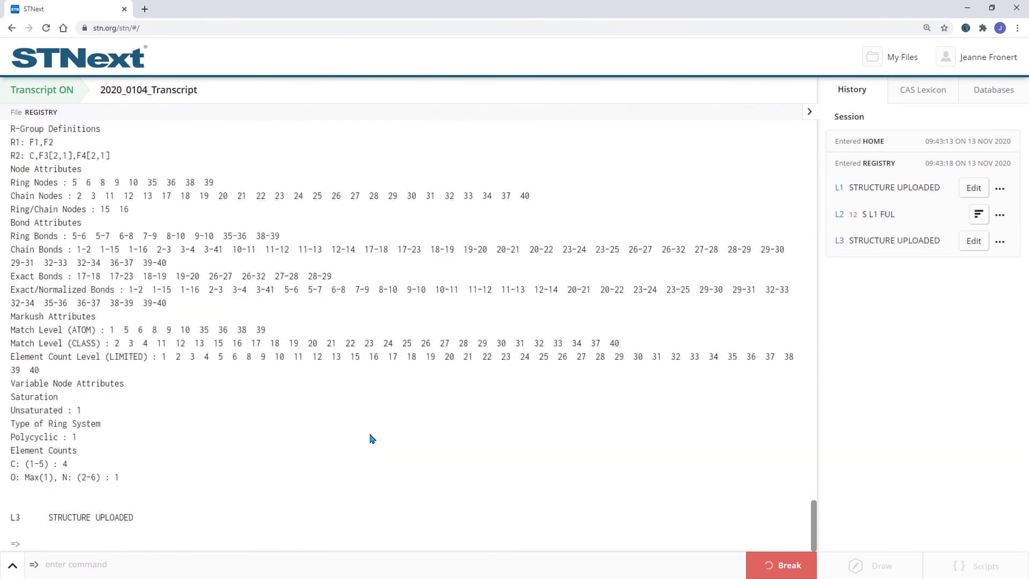
# Draw a new standalone CF3 fragment and upload it as query L4
pyautogui.click(869, 565)
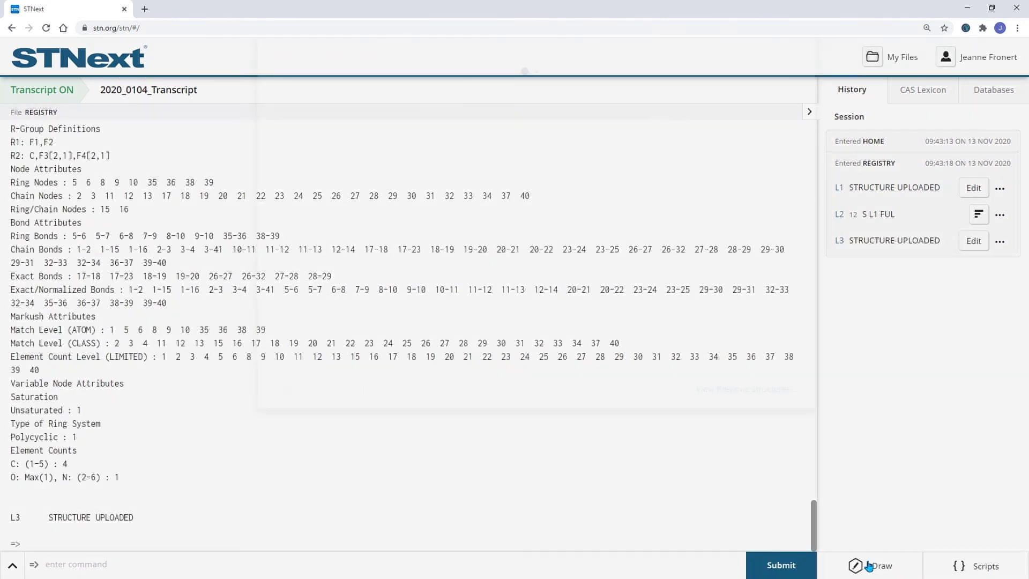
pyautogui.click(445, 303)
pyautogui.click(445, 303)
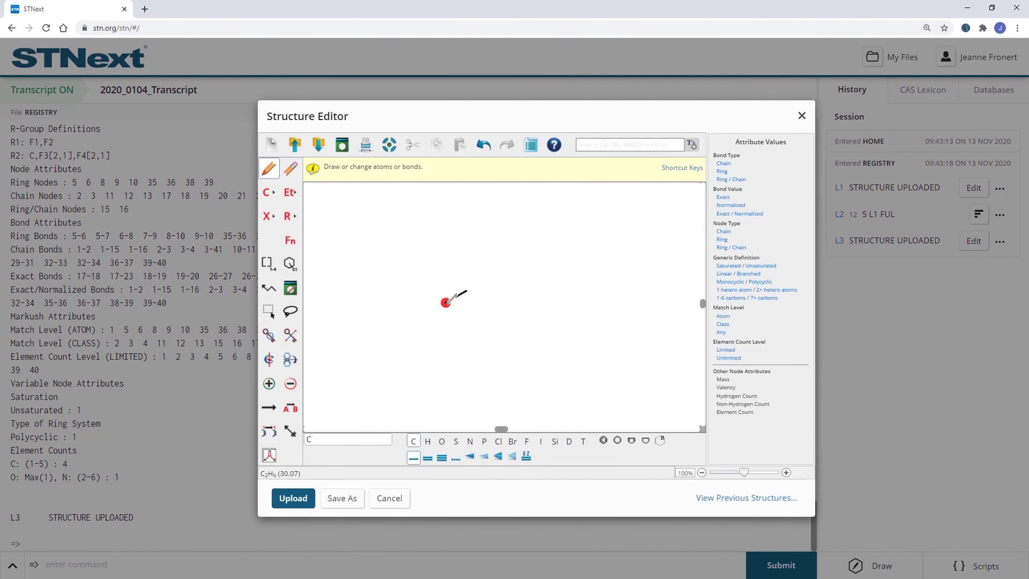
pyautogui.click(445, 303)
pyautogui.click(445, 302)
pyautogui.press('f')
pyautogui.press('f')
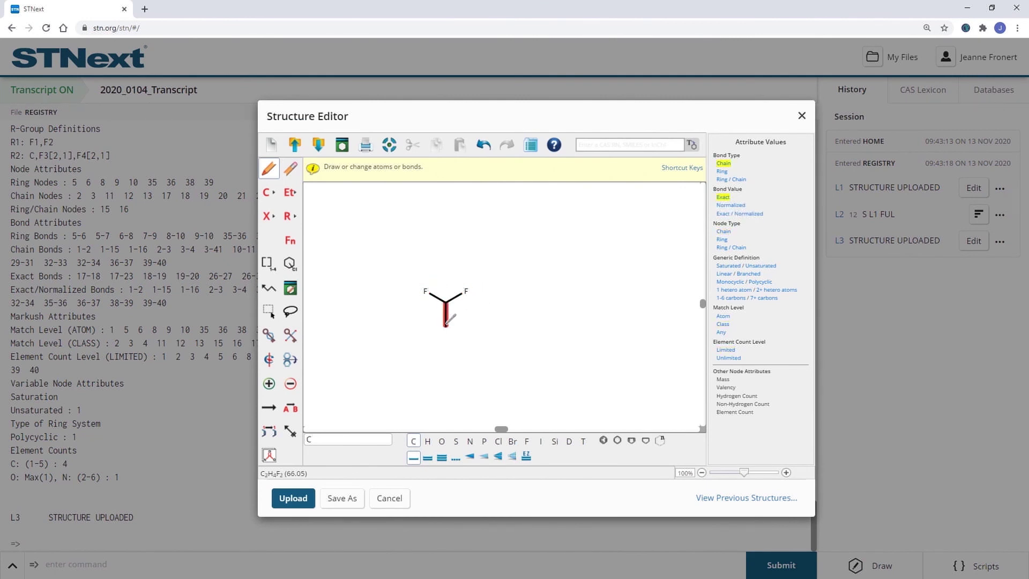
pyautogui.press('f')
pyautogui.click(302, 496)
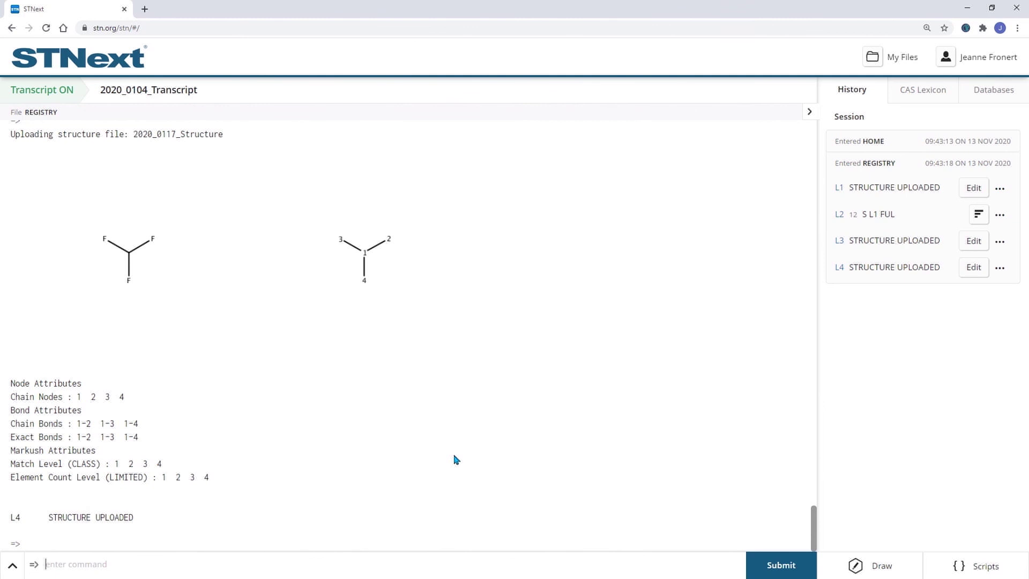
# Search L3 AND L4 as a sample, then as a full search yielding 66 answers
pyautogui.write('s L3 and L4')
pyautogui.press('Return')
pyautogui.write('s L3 and L')
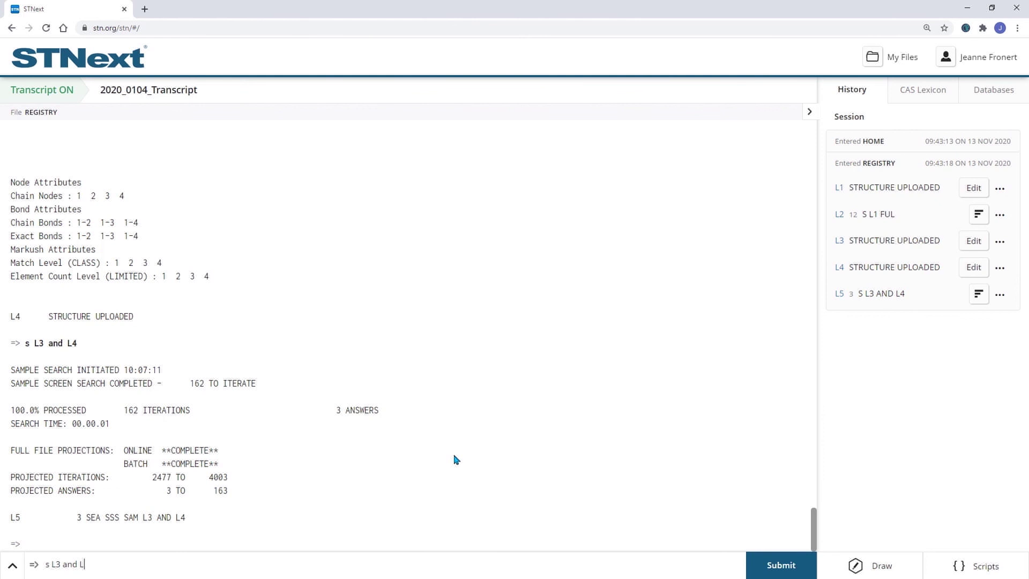
pyautogui.write('4 ful')
pyautogui.press('Return')
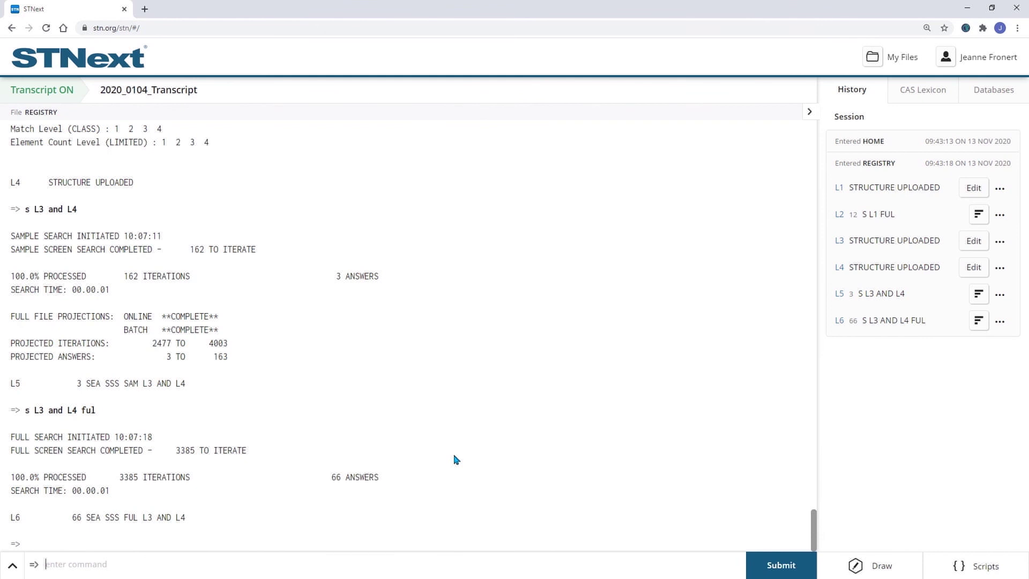
# Exclude L2 answers from L6, leaving 54, and display structures 1-3
pyautogui.write('s l6 not l2')
pyautogui.press('Return')
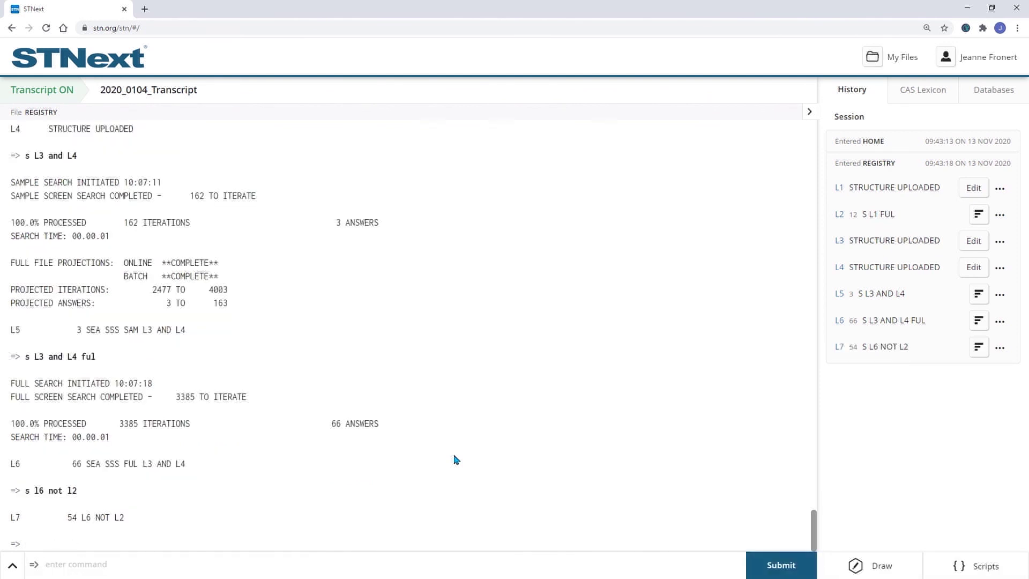
pyautogui.write('d str 1-3')
pyautogui.press('Return')
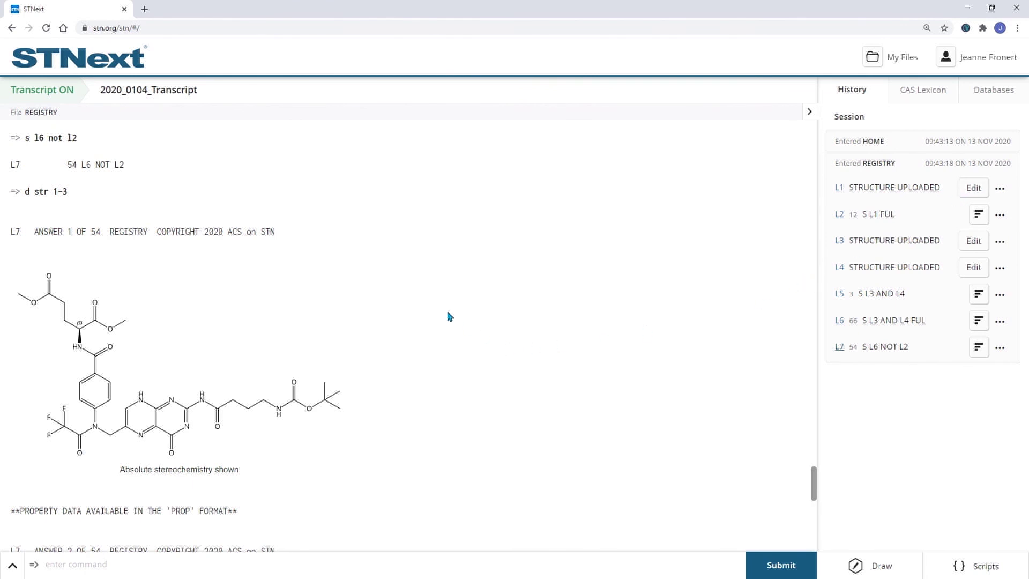
pyautogui.scroll(-2, 450, 319)
pyautogui.scroll(-3, 333, 238)
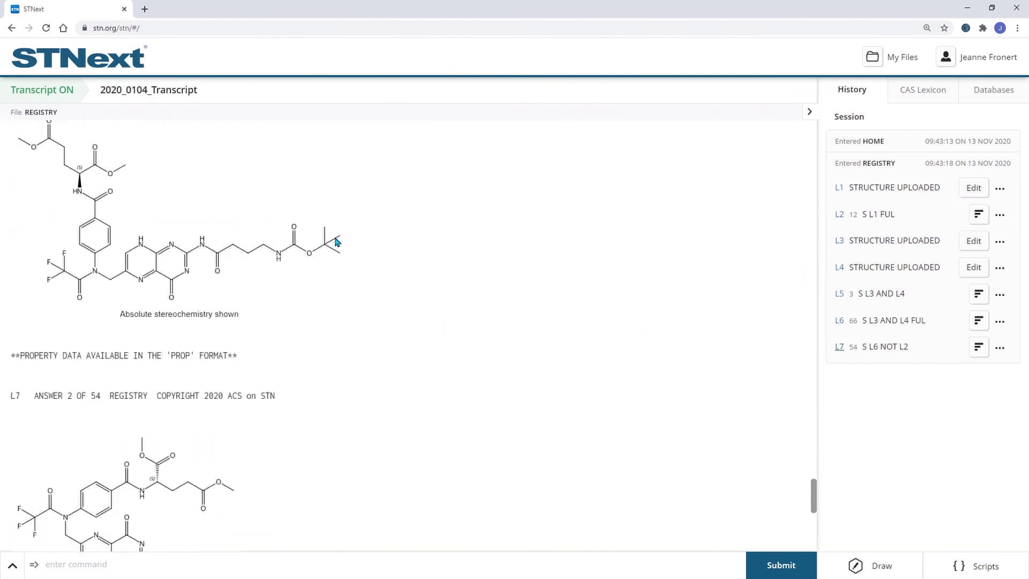
pyautogui.scroll(-3, 333, 249)
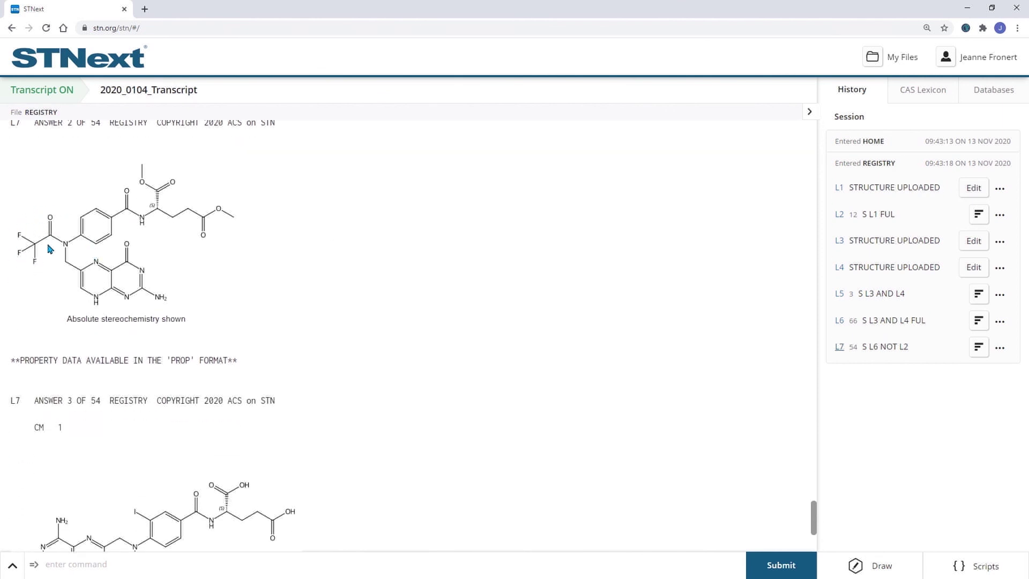
pyautogui.scroll(-4, 284, 320)
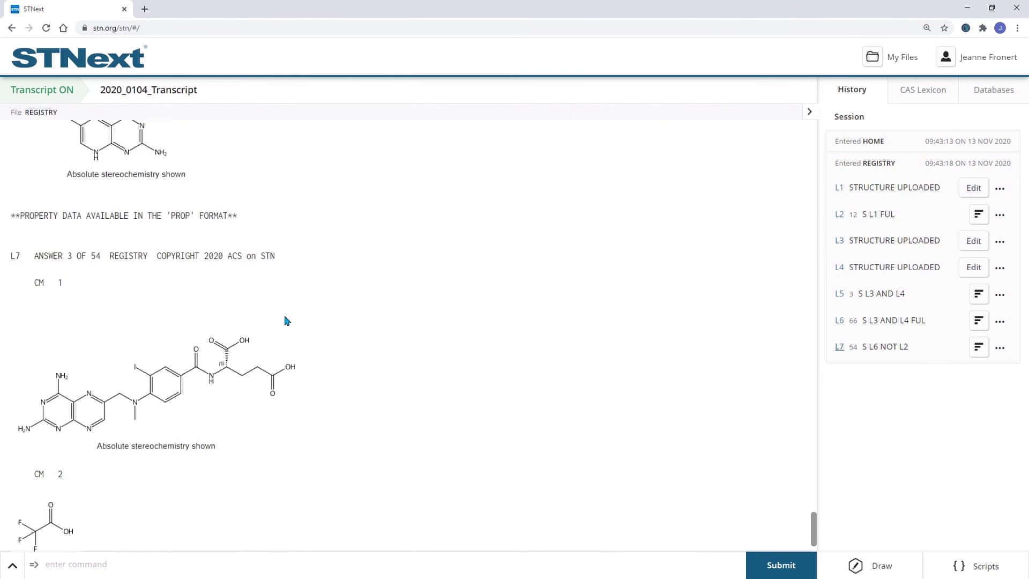